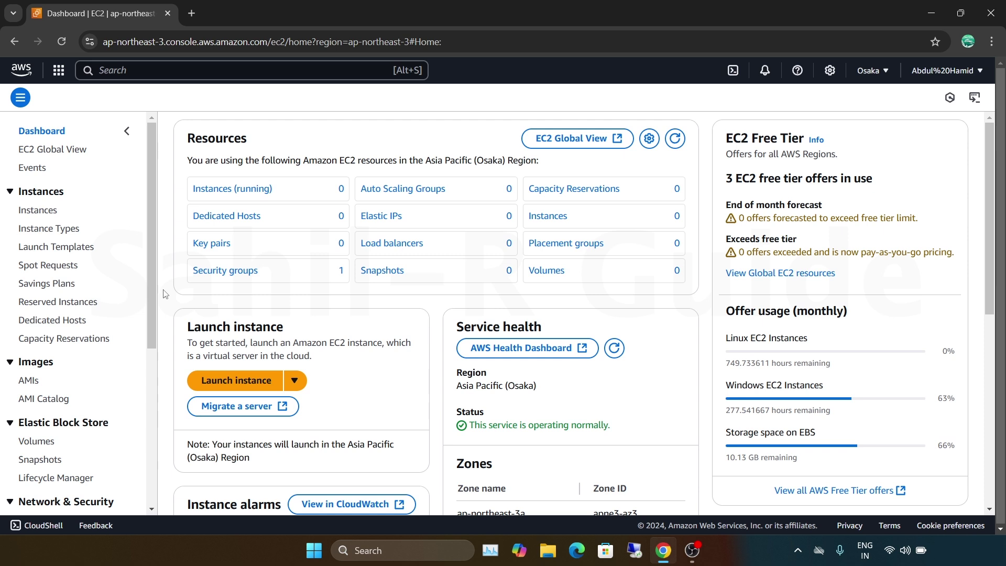
Switch the console region from Osaka to Asia Pacific (Mumbai), ap-south-1
left_click(874, 73)
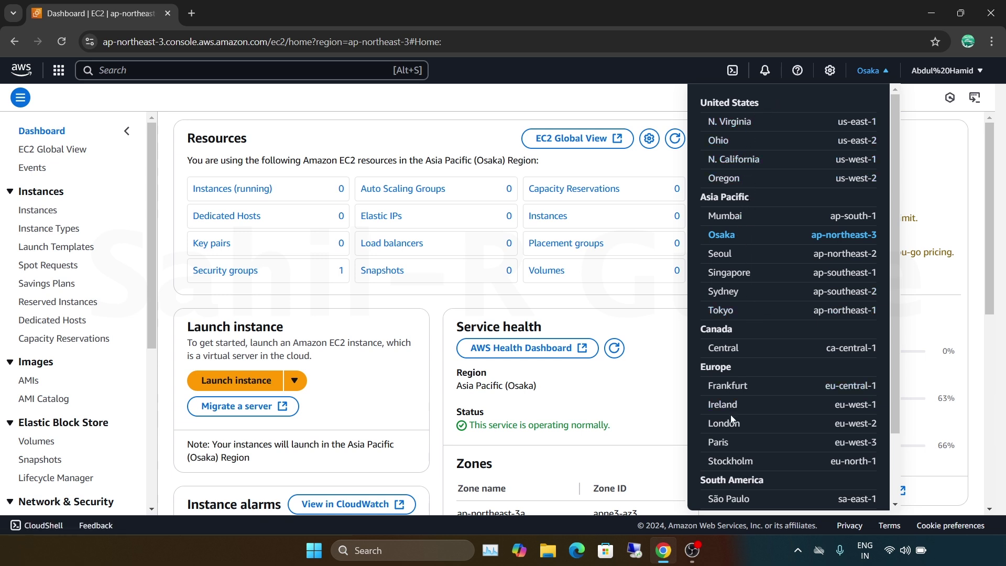
scroll(732, 419, "down", 2)
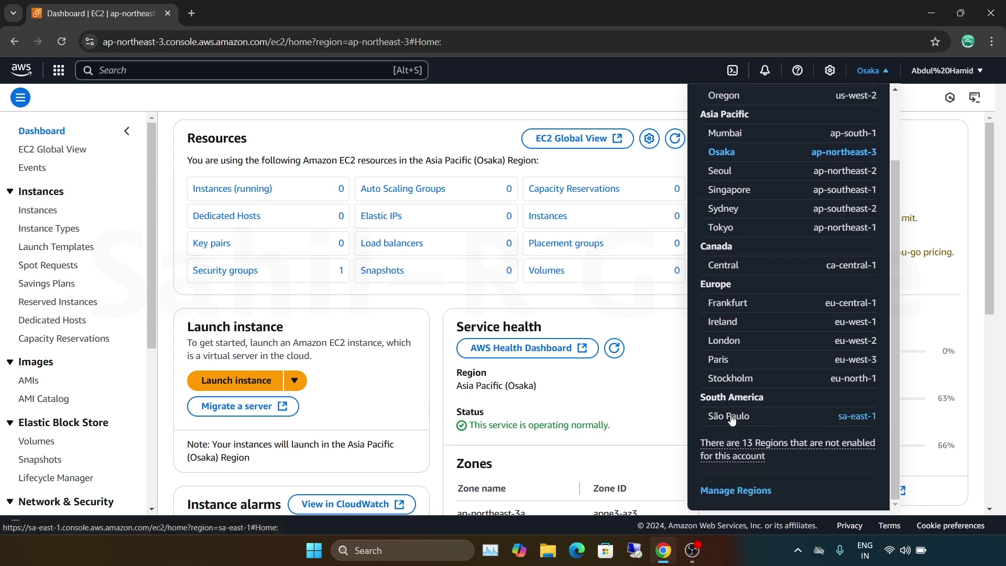
scroll(760, 336, "up", 2)
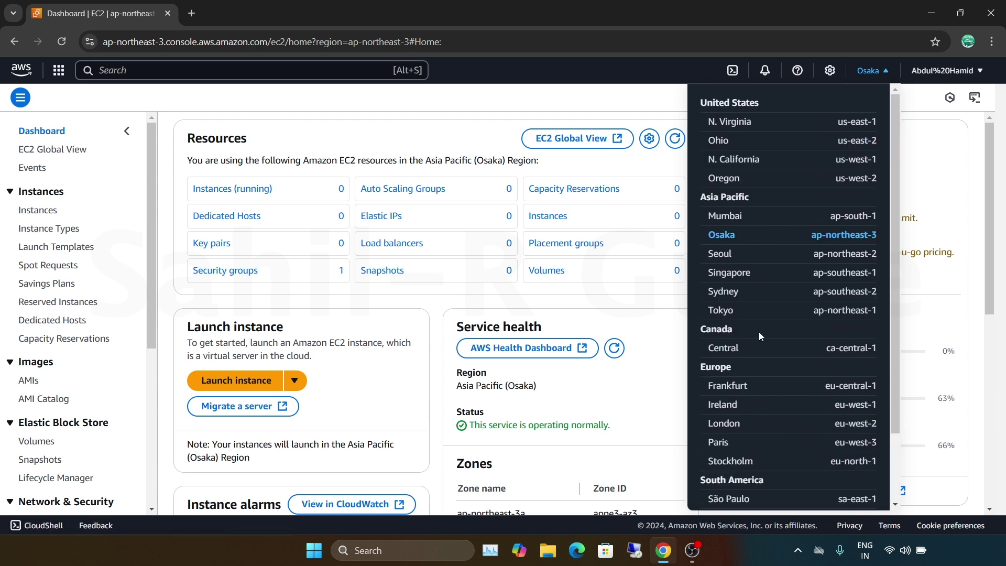
left_click(727, 218)
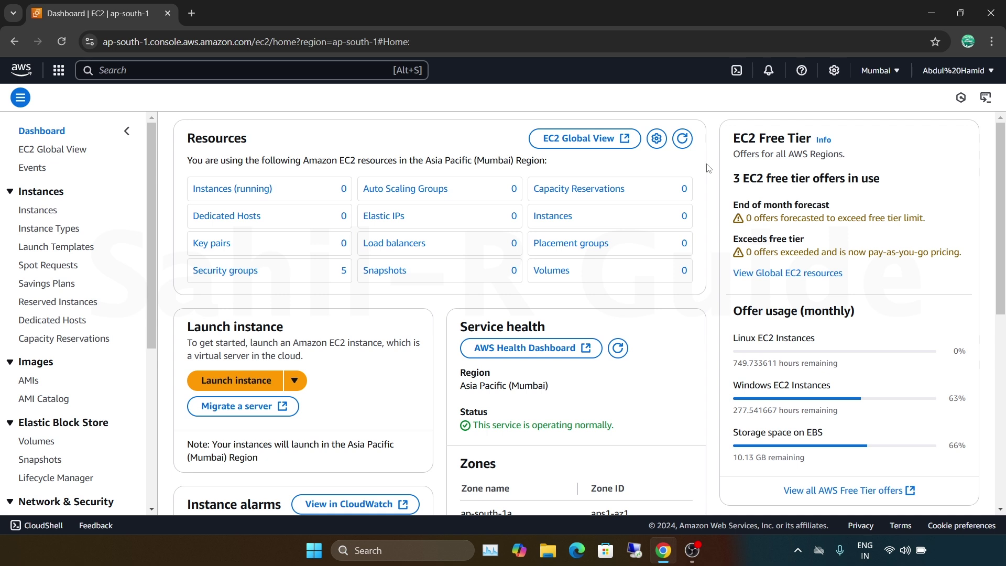
left_click(897, 71)
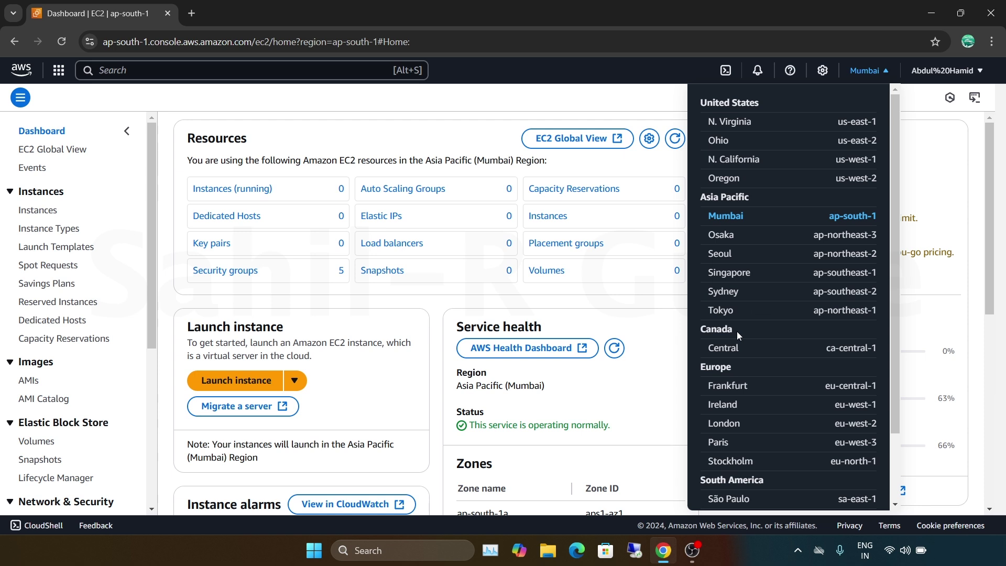
left_click(639, 108)
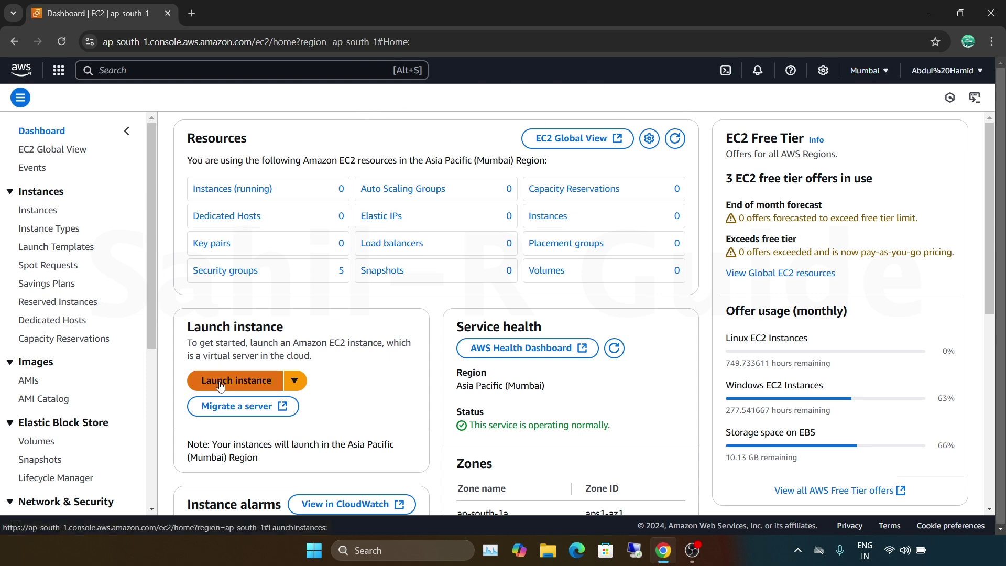
Start launching a new EC2 instance and name it Demo
left_click(252, 384)
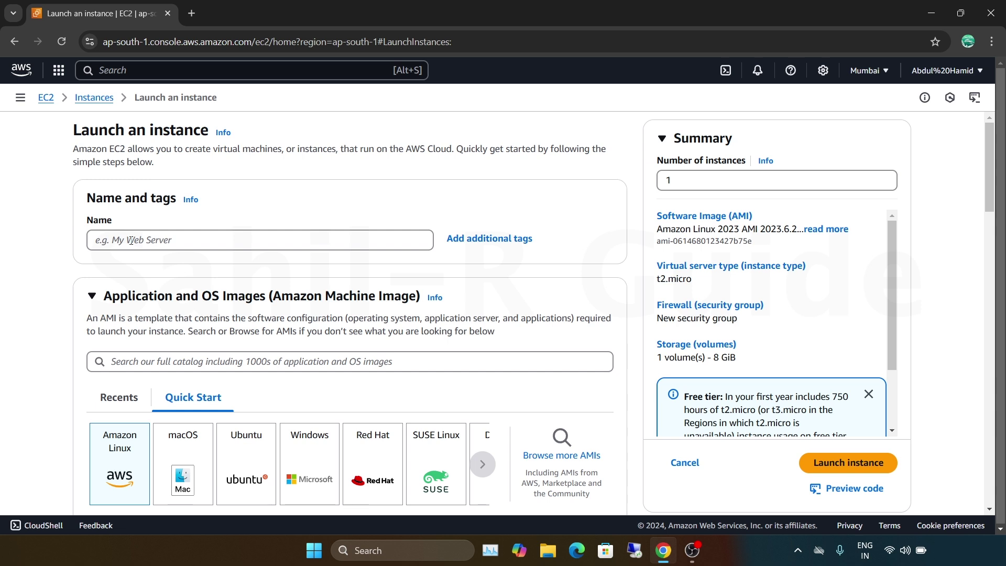
left_click(131, 241)
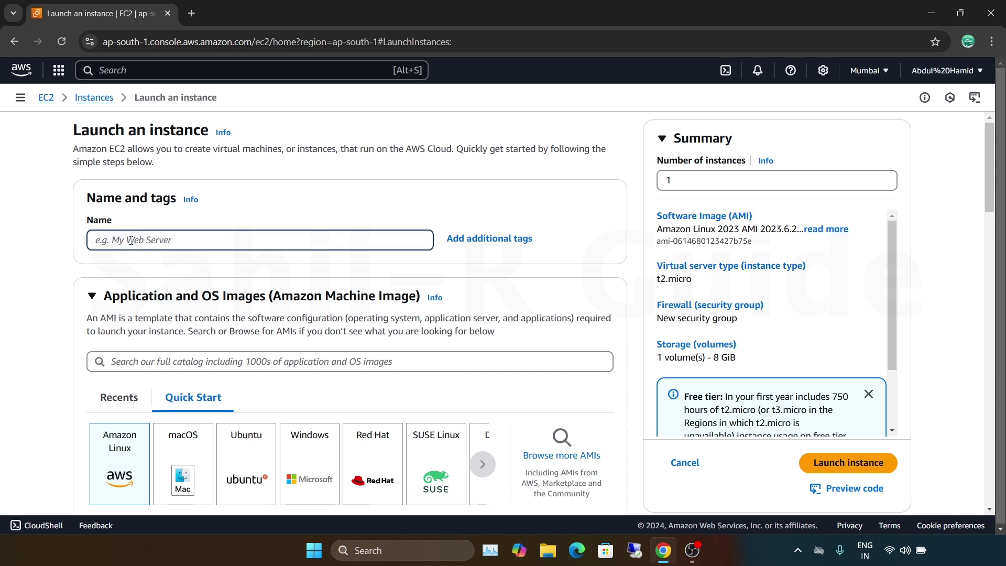
type("Demo")
Choose Windows as the operating system with the Microsoft Windows Server 2025 Base machine image
scroll(82, 370, "down", 4)
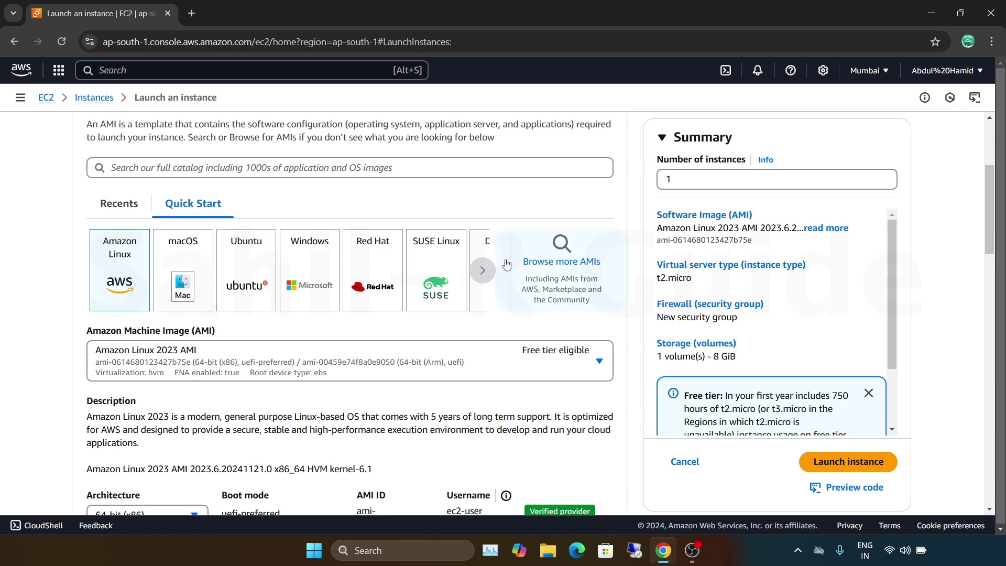
left_click(483, 271)
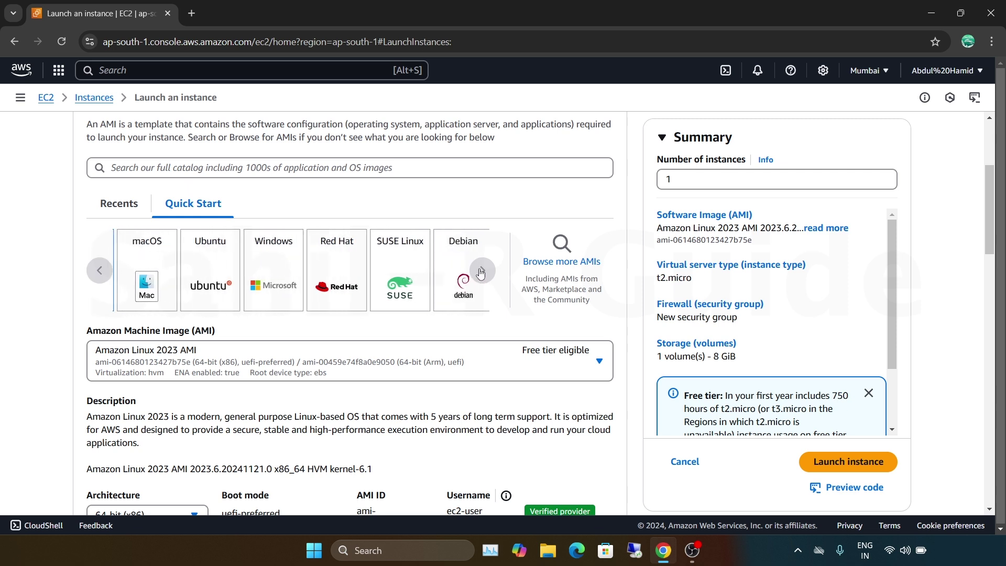
left_click(481, 272)
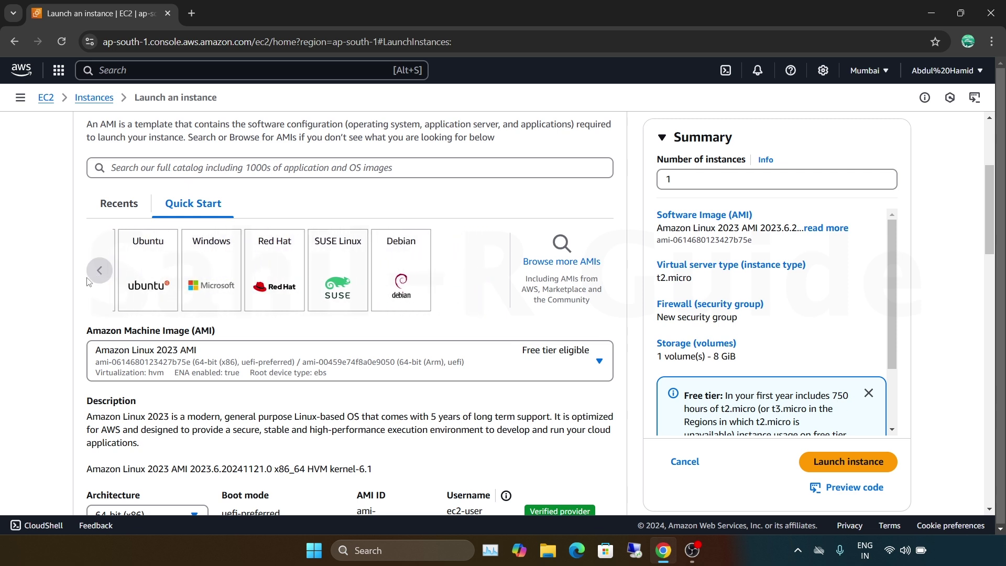
left_click(211, 278)
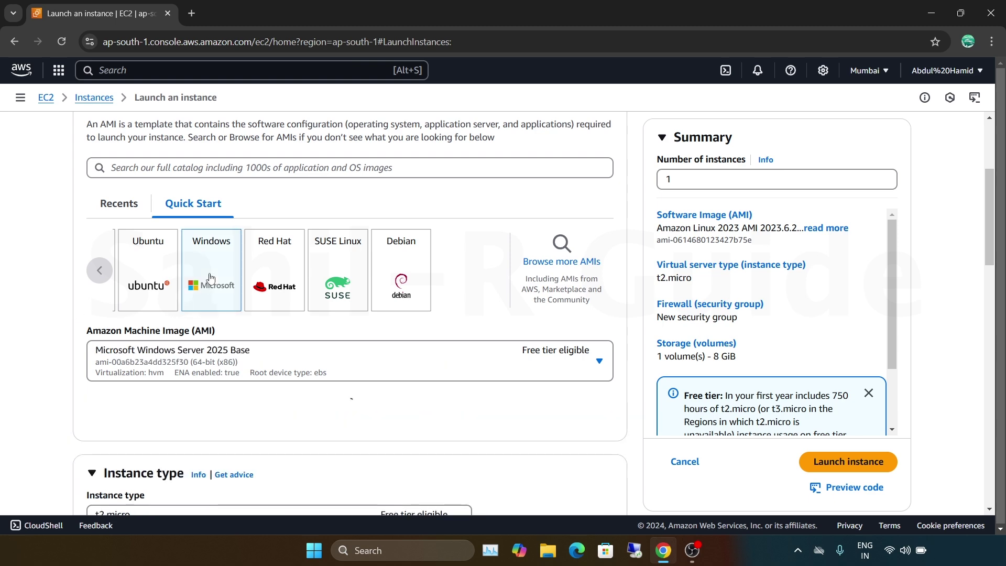
left_click(325, 357)
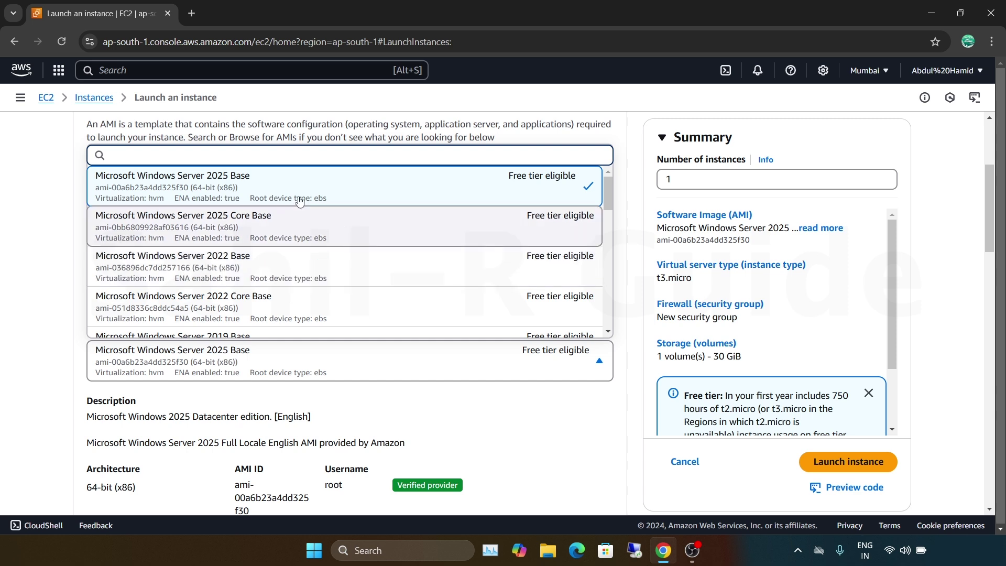
left_click(239, 187)
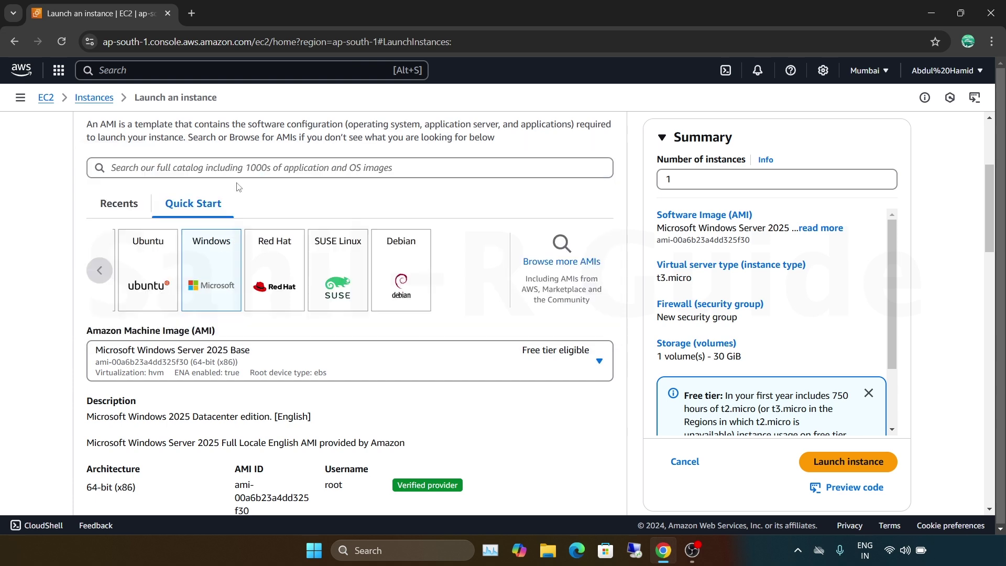
Browse the available instance types and compare their vCPU counts, memory sizes and hourly prices
scroll(266, 439, "down", 8)
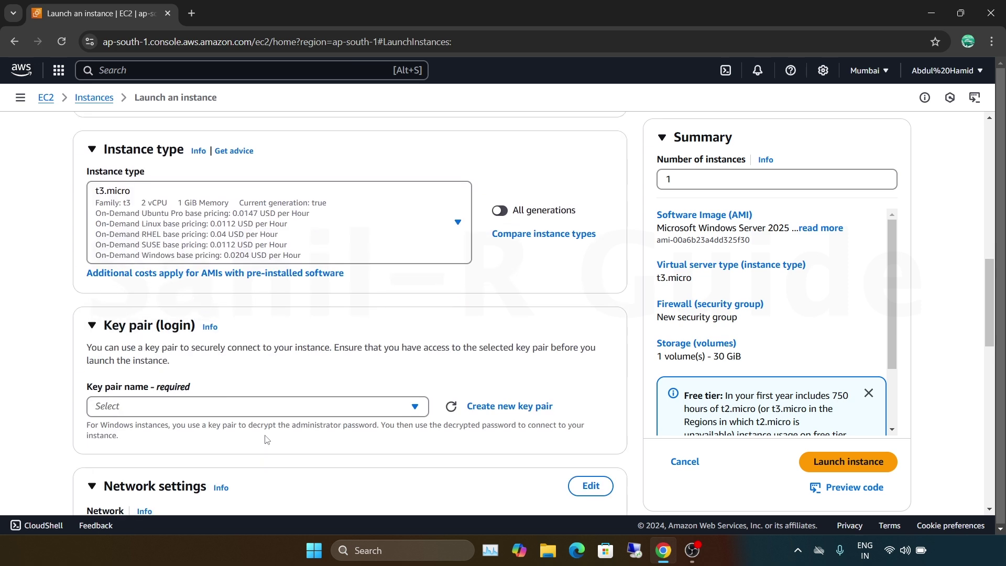
left_click(458, 224)
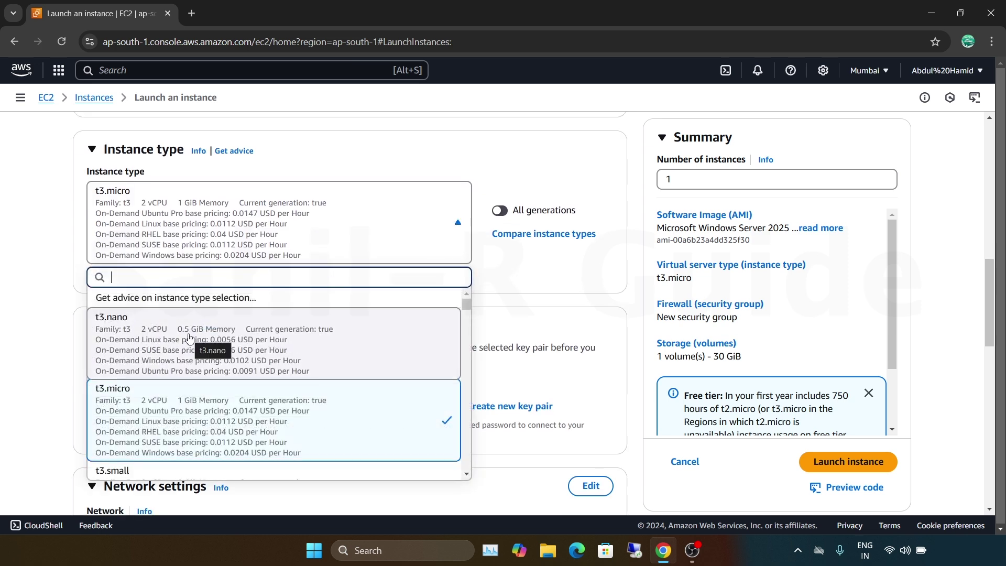
scroll(181, 412, "down", 3)
scroll(182, 412, "down", 5)
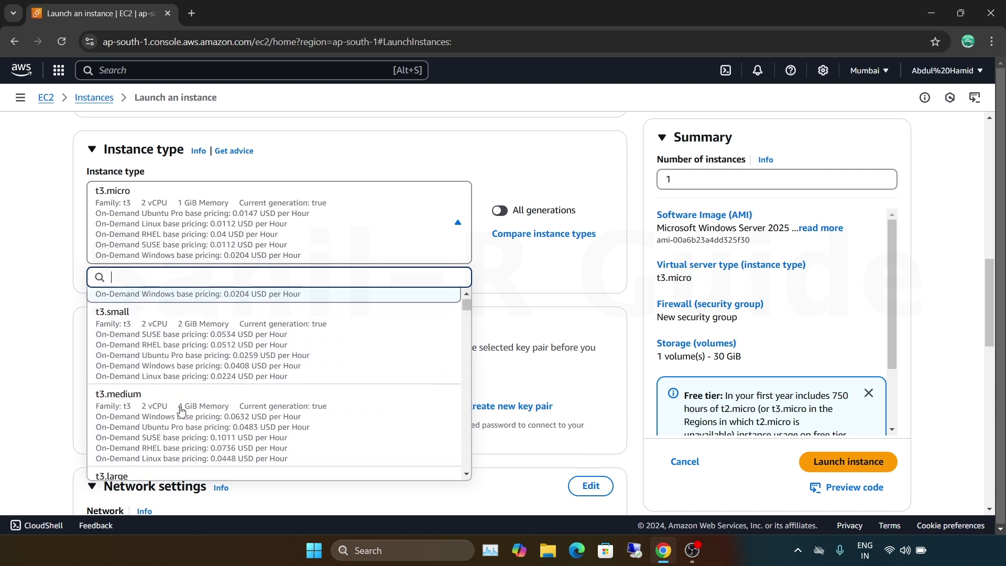
scroll(182, 411, "down", 4)
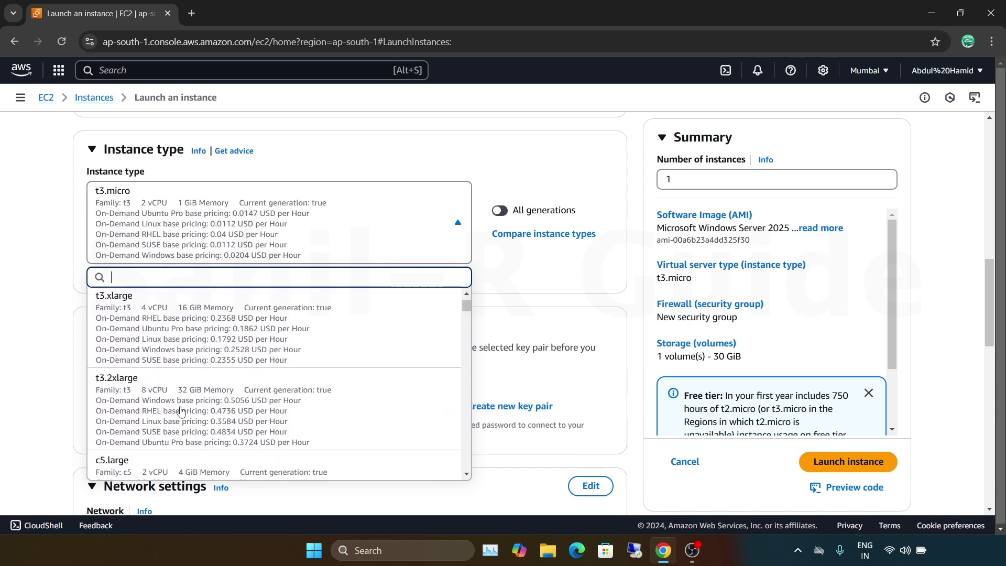
scroll(181, 411, "down", 3)
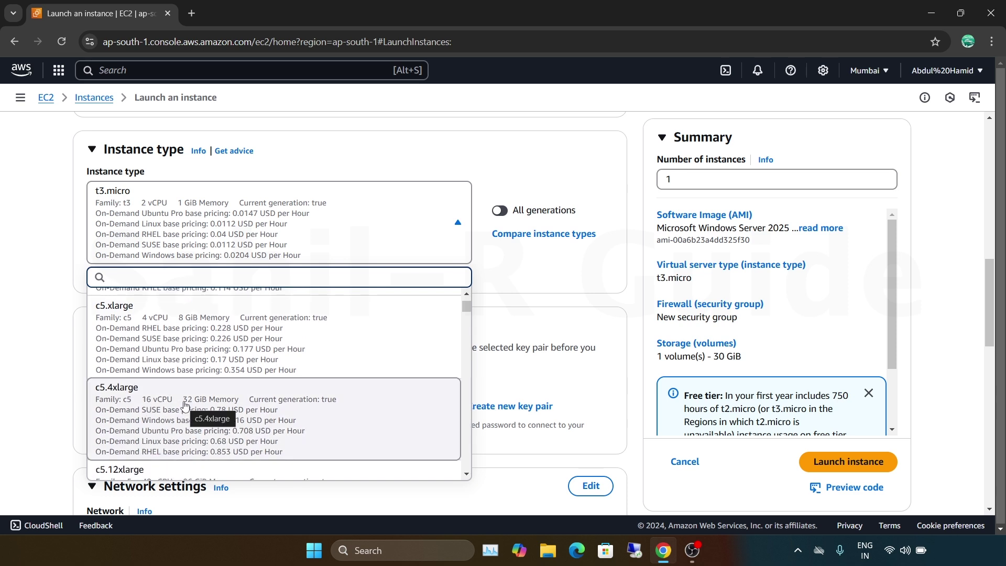
scroll(184, 405, "up", 3)
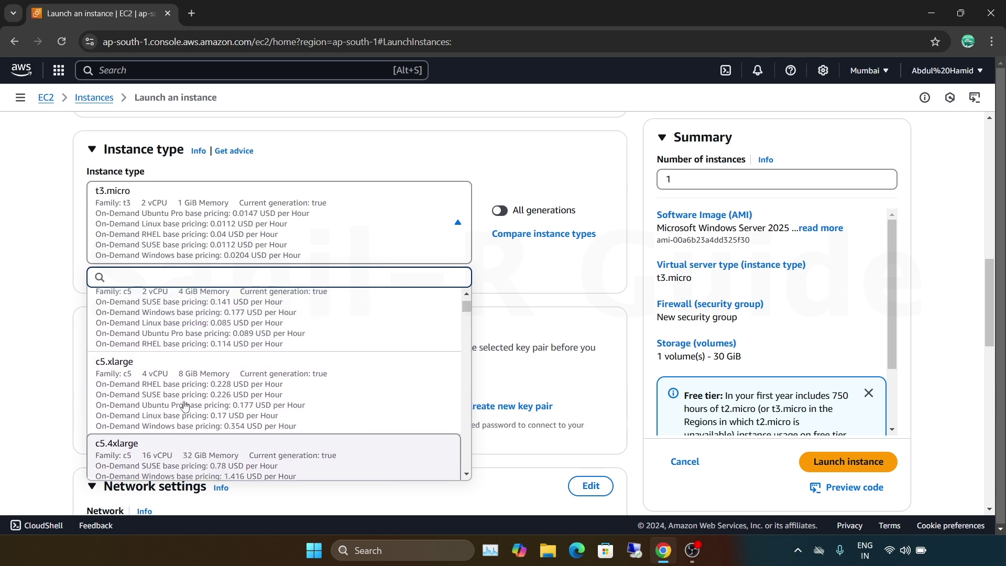
scroll(161, 362, "up", 1)
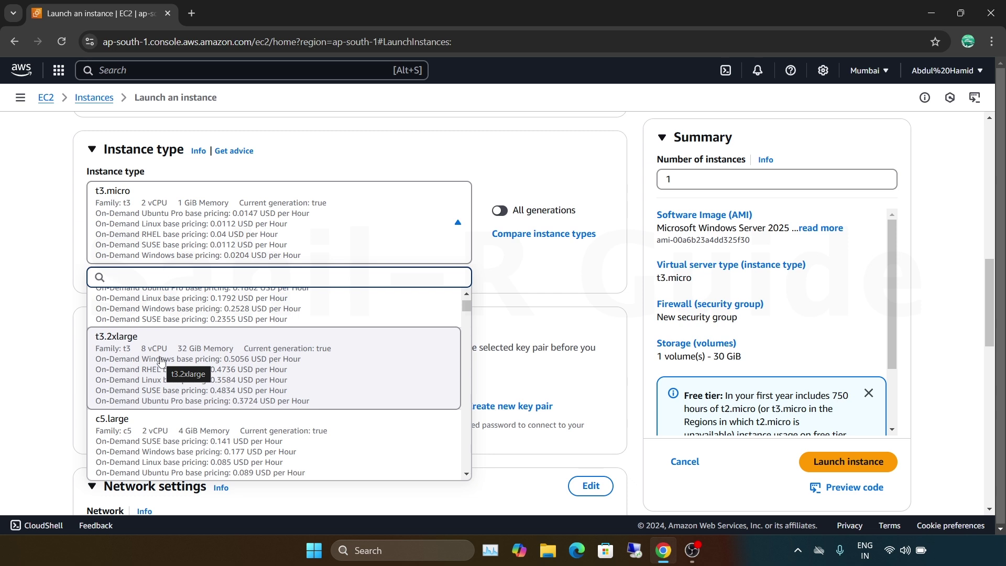
scroll(162, 362, "down", 6)
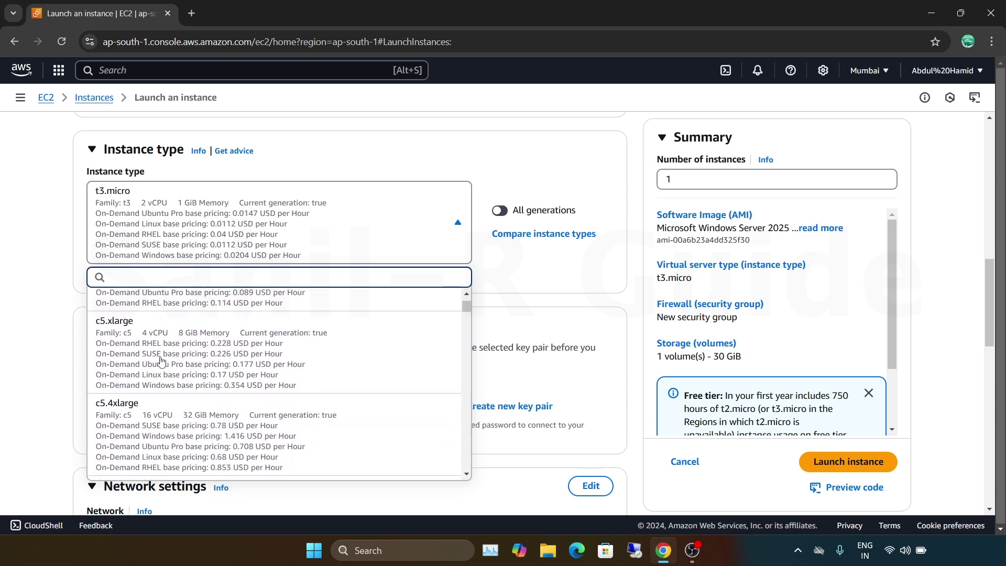
scroll(162, 362, "down", 8)
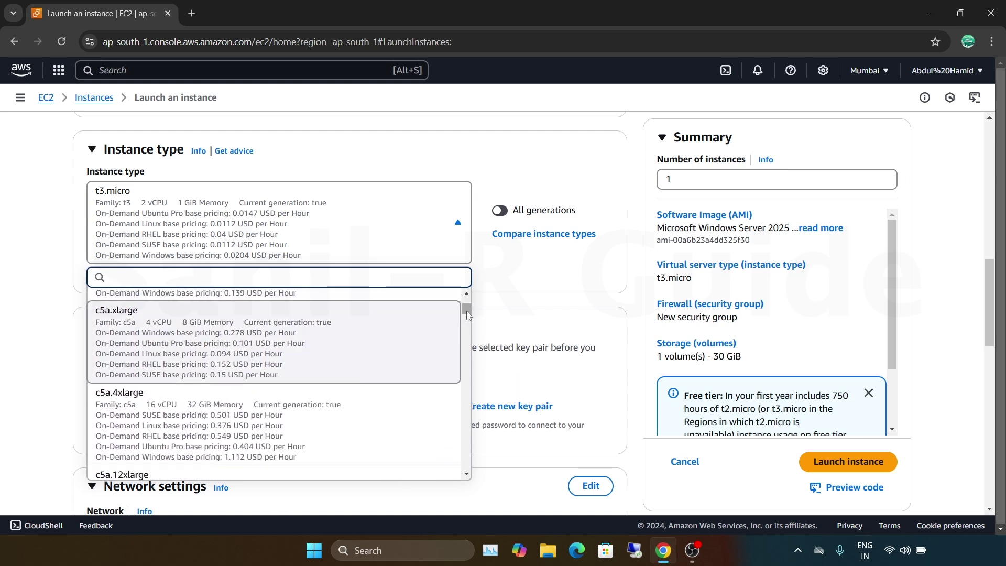
mouse_move(467, 310)
left_mouse_down()
mouse_move(462, 471)
mouse_move(465, 299)
left_mouse_up()
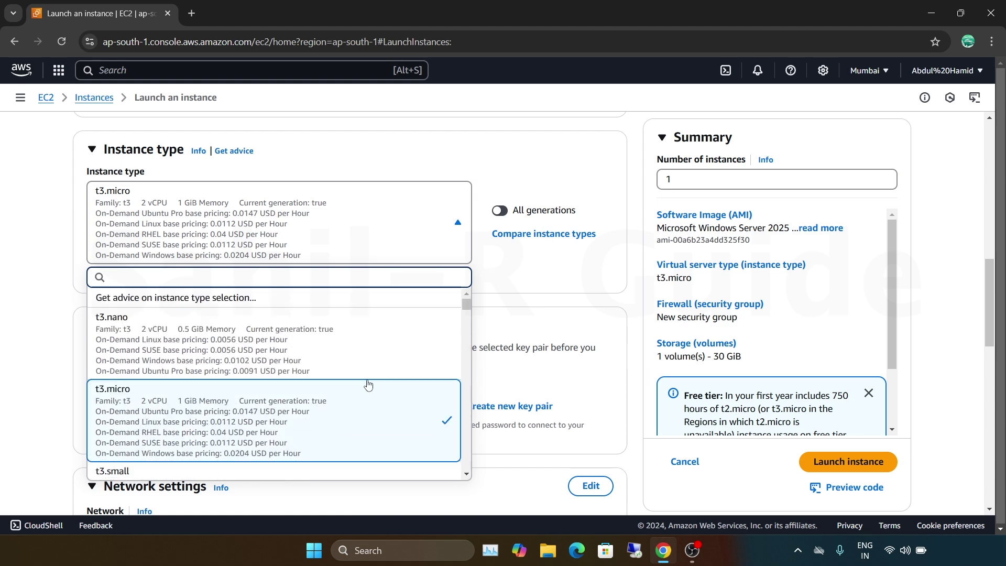
scroll(346, 408, "down", 2)
scroll(348, 410, "down", 10)
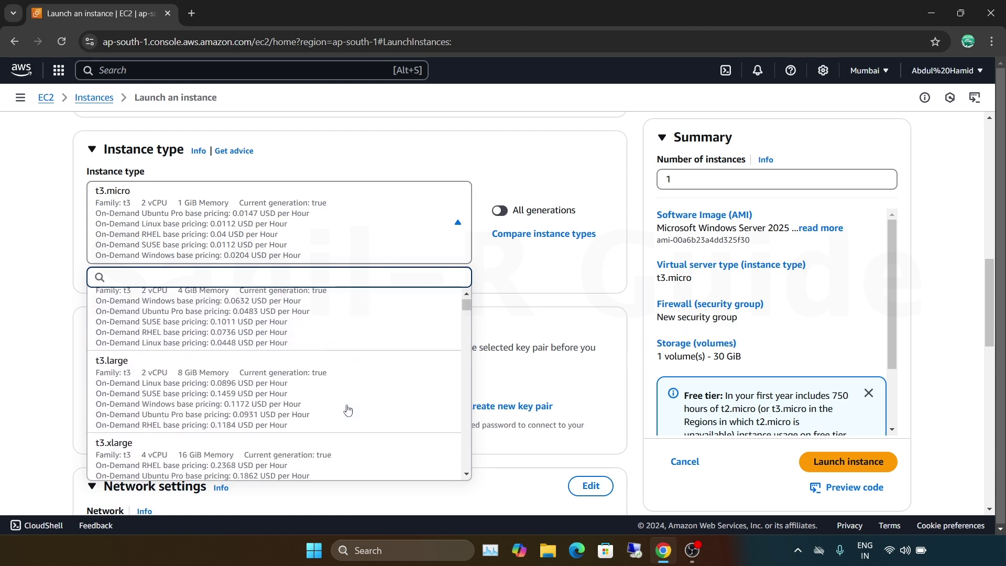
scroll(348, 410, "down", 8)
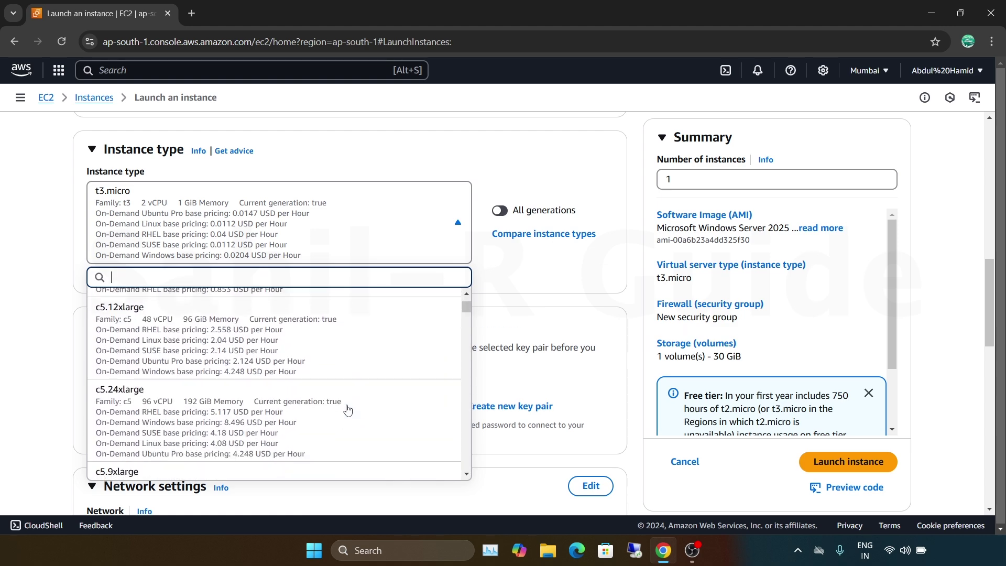
scroll(348, 410, "down", 1)
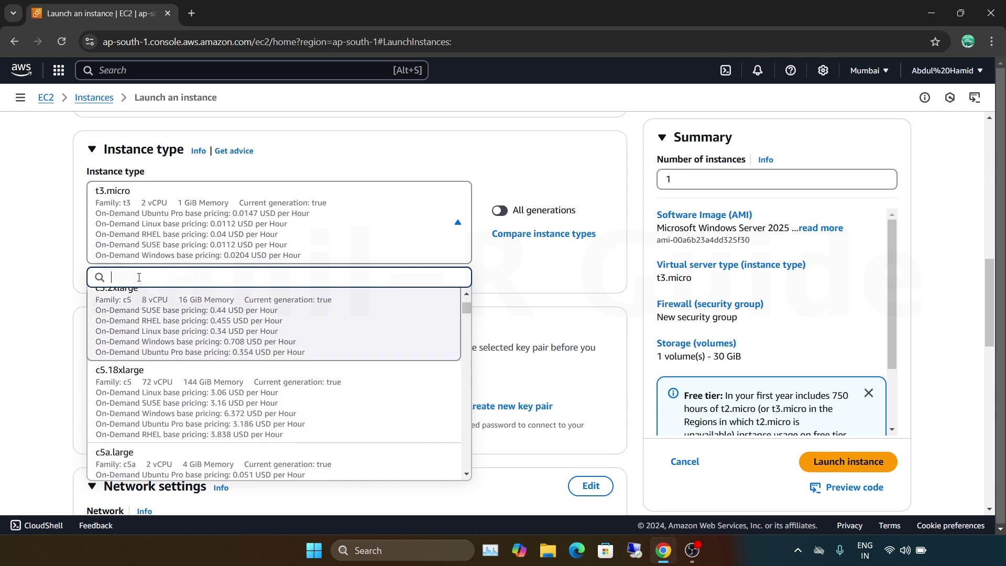
Filter the instance types by "64 Gib" and select i4i.2xlarge
type("64")
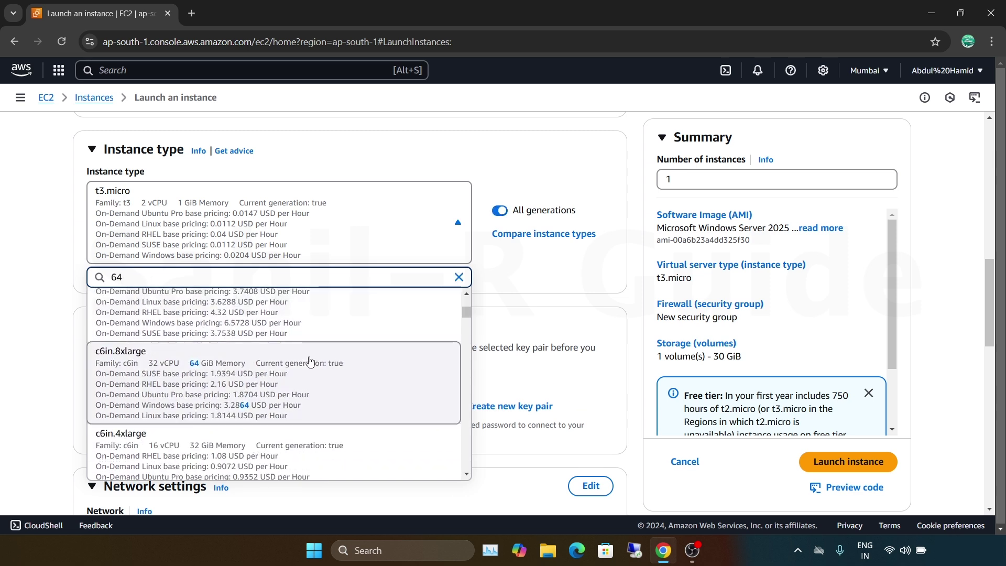
type(" Gib")
scroll(264, 382, "down", 5)
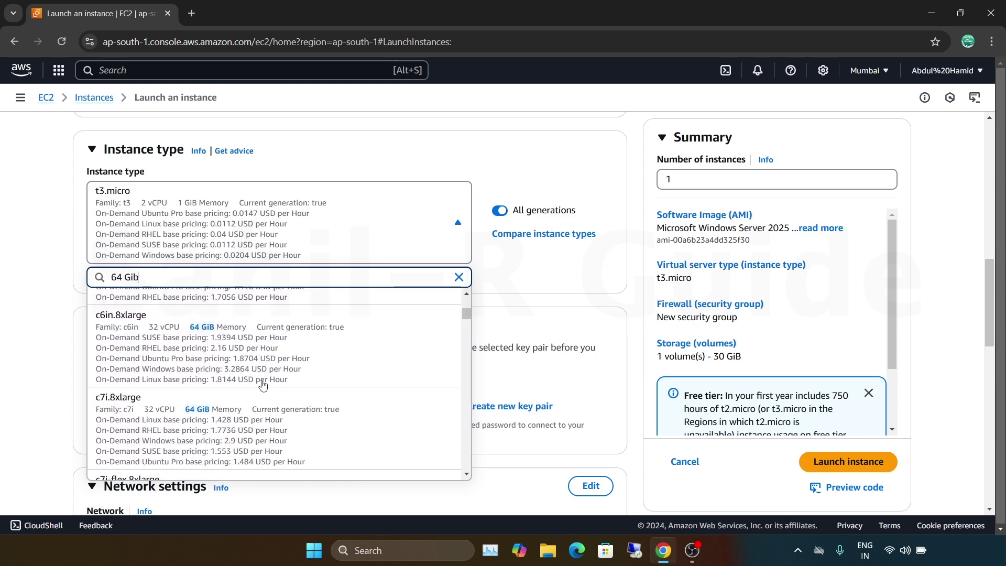
scroll(264, 385, "down", 3)
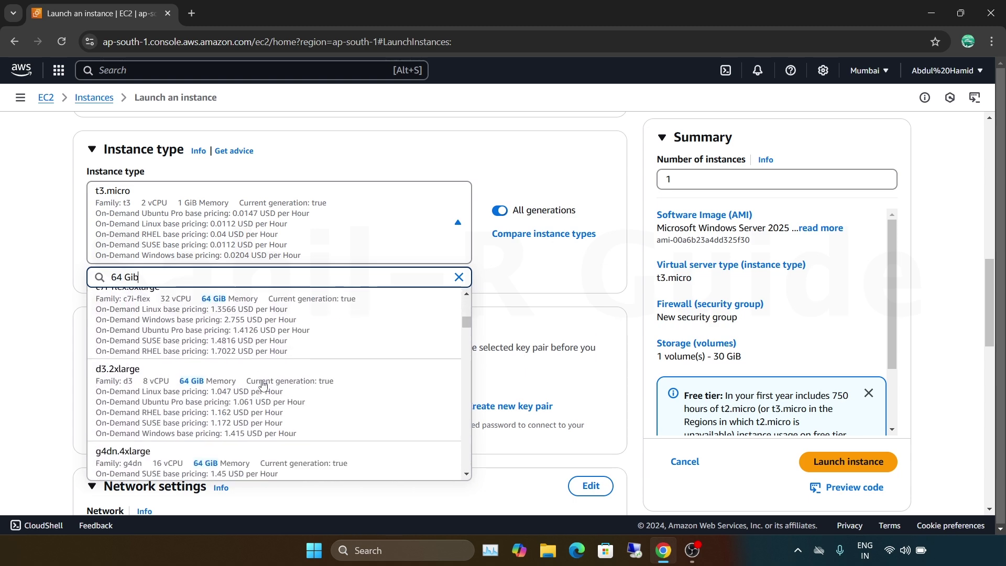
scroll(264, 385, "down", 2)
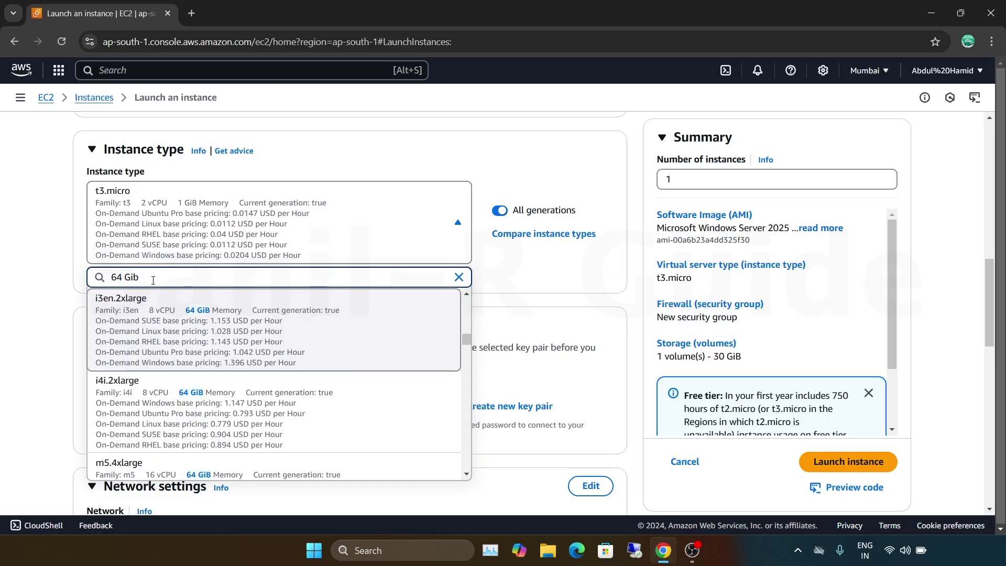
left_click(212, 406)
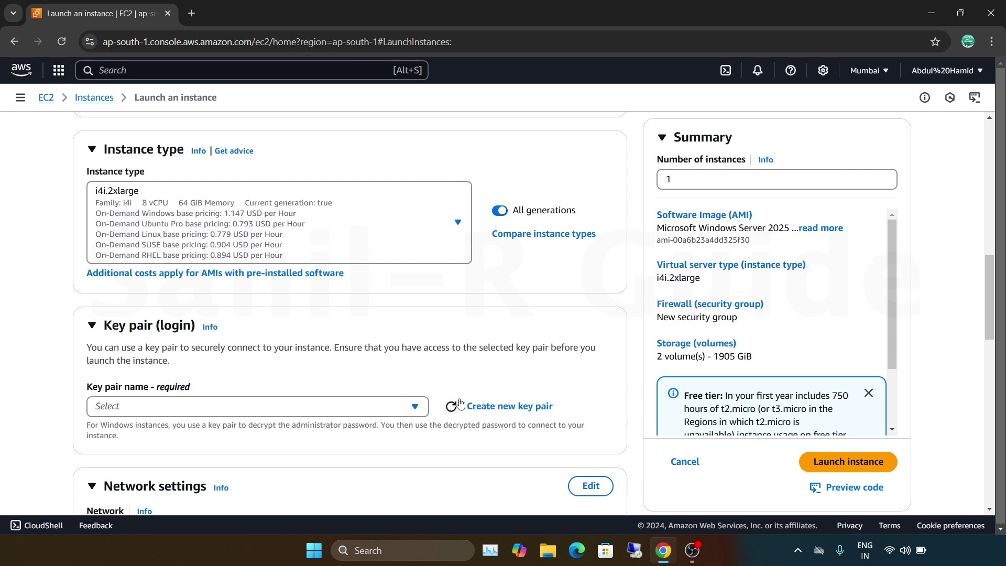
Create an RSA key pair named Demo in .pem format for logging in to the instance
left_click(493, 412)
left_click(345, 194)
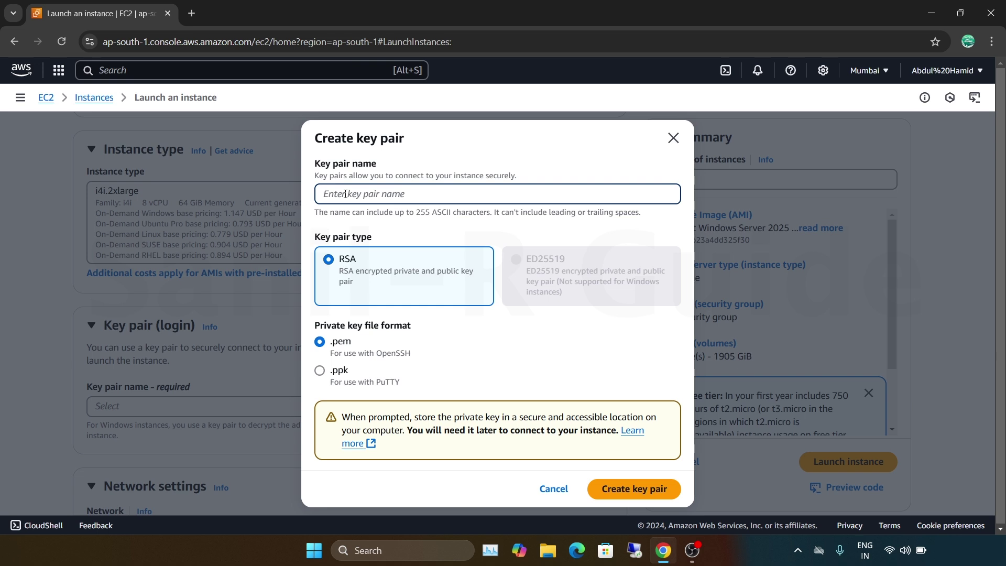
type("Demo")
left_click(614, 490)
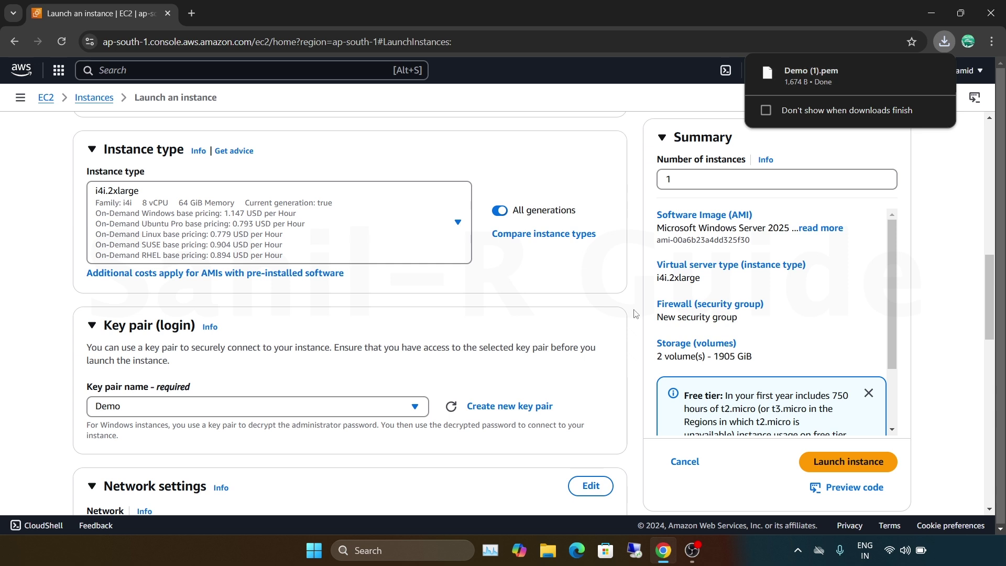
scroll(635, 313, "down", 3)
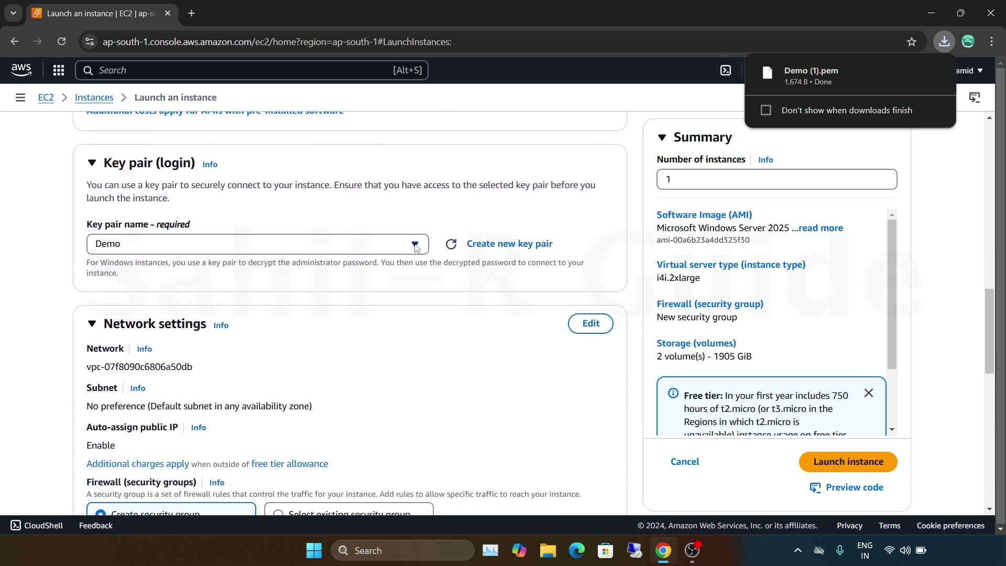
Allow both HTTPS and HTTP traffic from the internet in the new security group
left_click(416, 246)
left_click(415, 246)
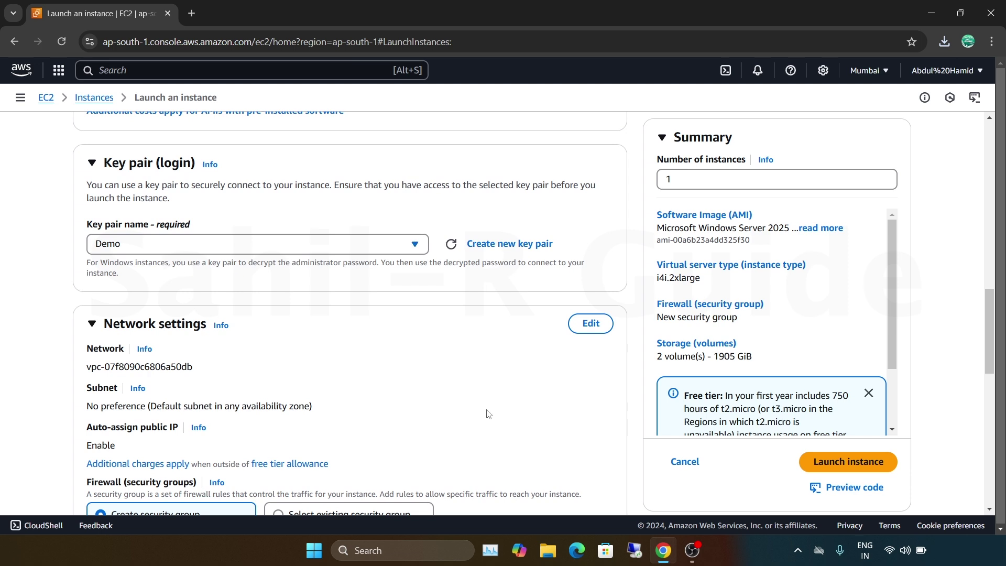
scroll(487, 414, "down", 5)
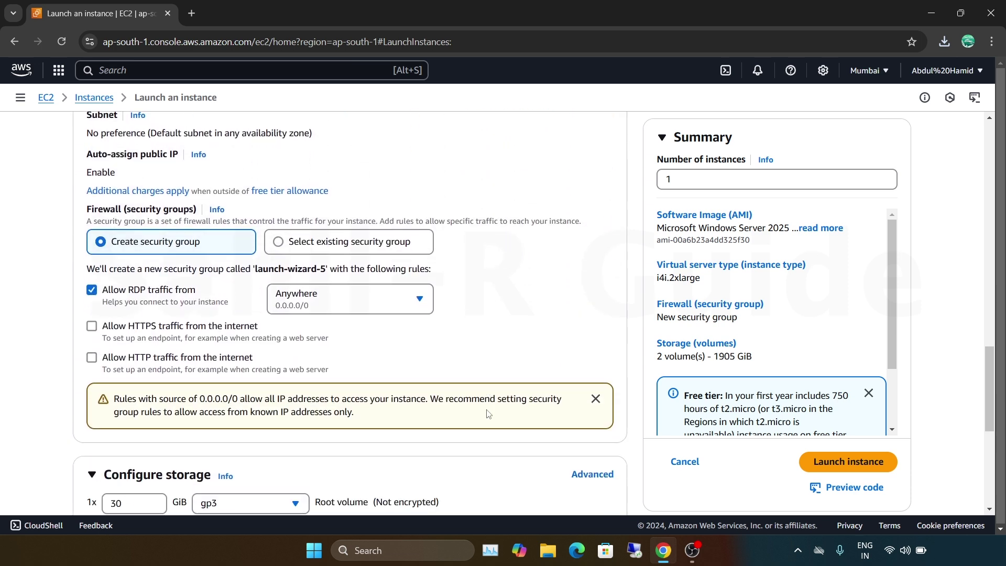
left_click(92, 327)
left_click(93, 358)
Set the root volume to 99 GiB with the General purpose SSD (gp3) volume type
scroll(93, 358, "down", 7)
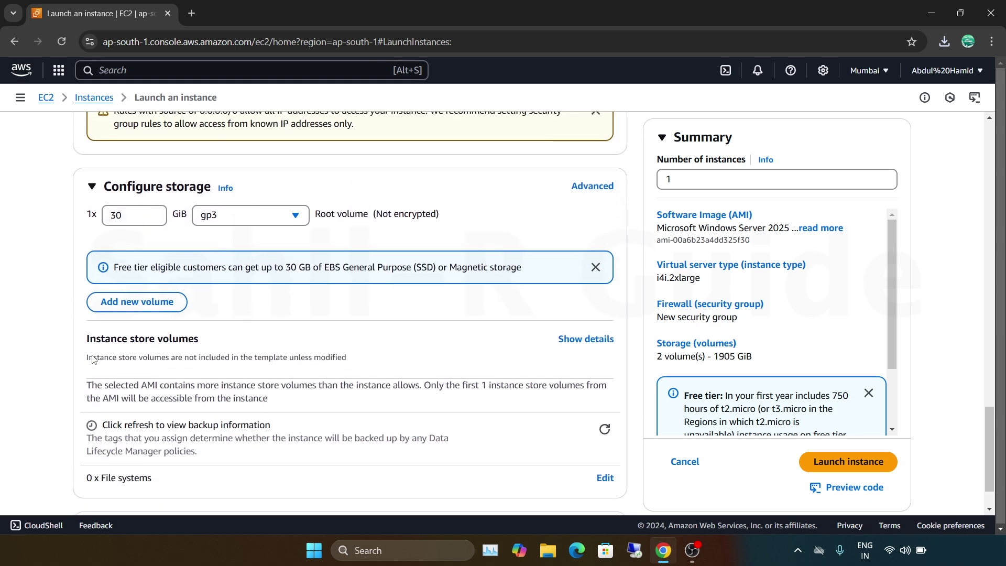
left_click(130, 158)
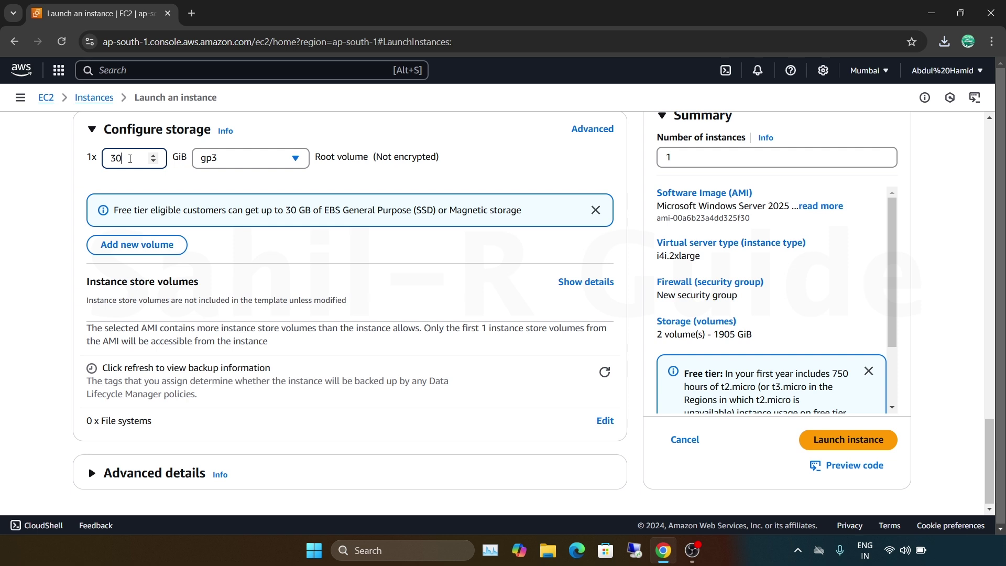
key("BackSpace")
key("BackSpace")
type("99")
left_click(256, 160)
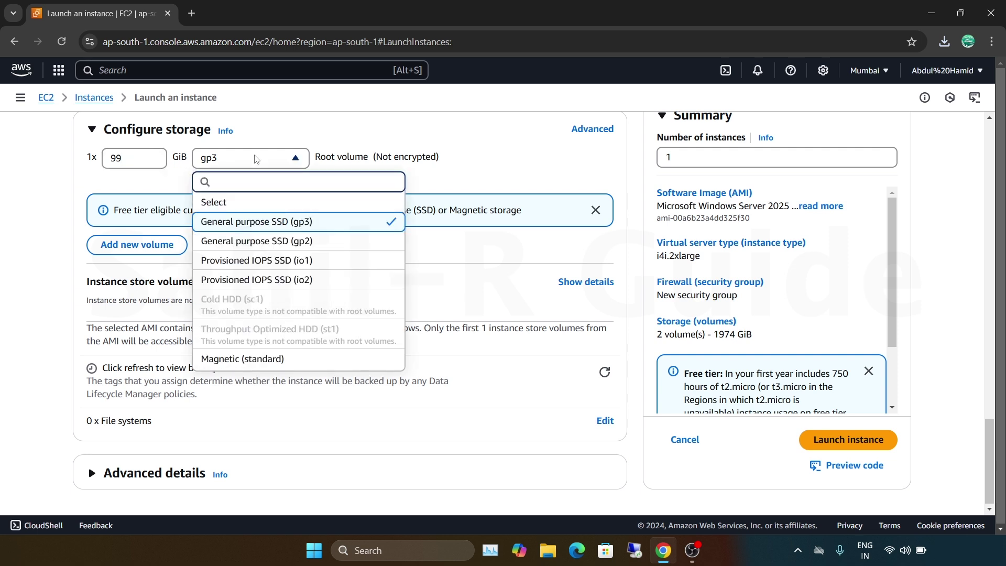
left_click(296, 222)
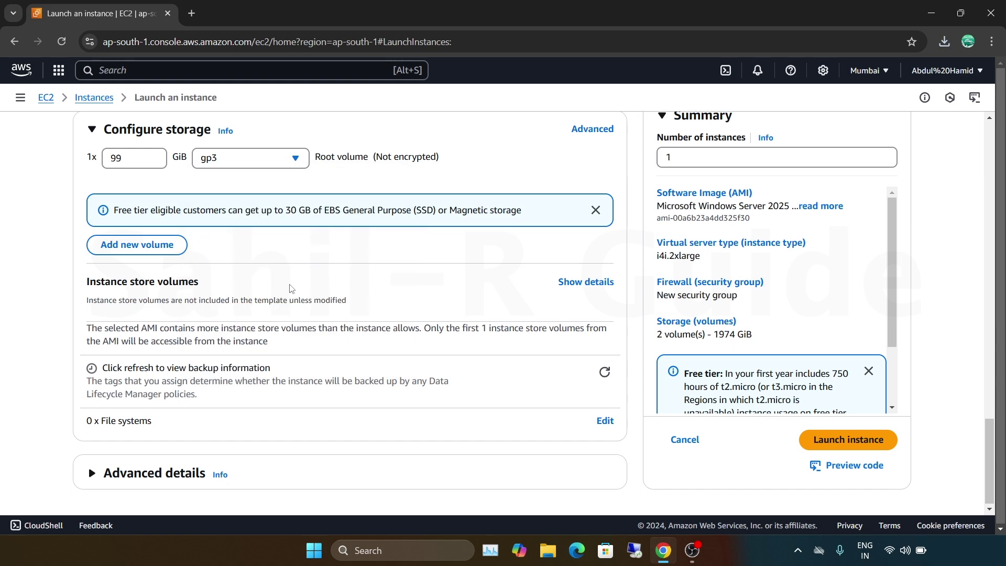
Launch the instance and open the details page of the new Demo instance
left_click(834, 439)
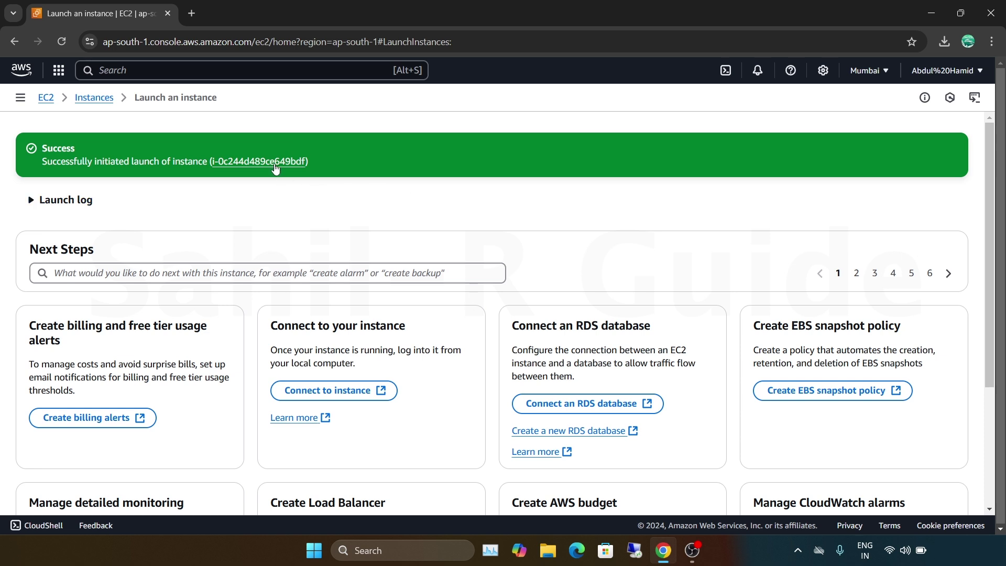
left_click(275, 162)
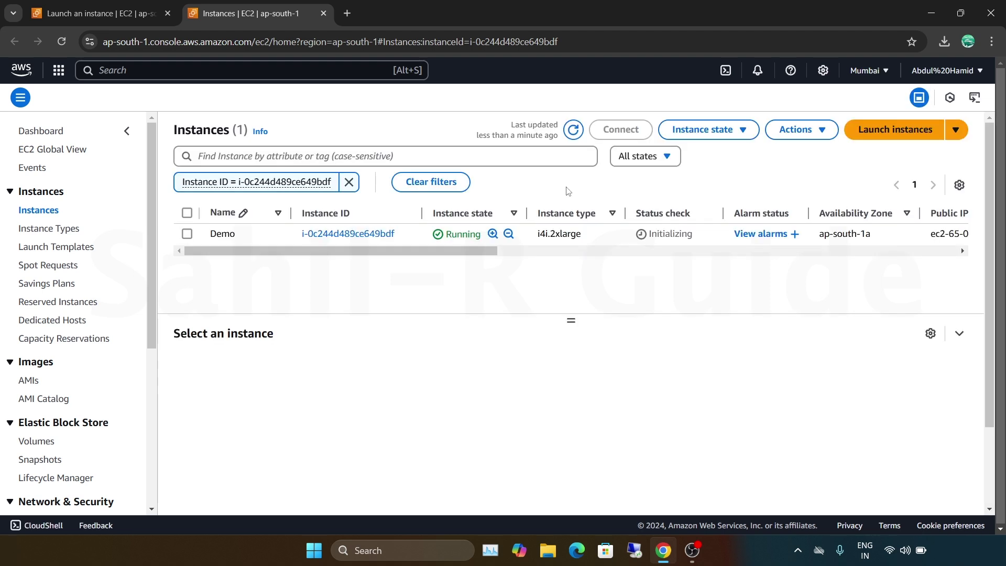
left_click(348, 234)
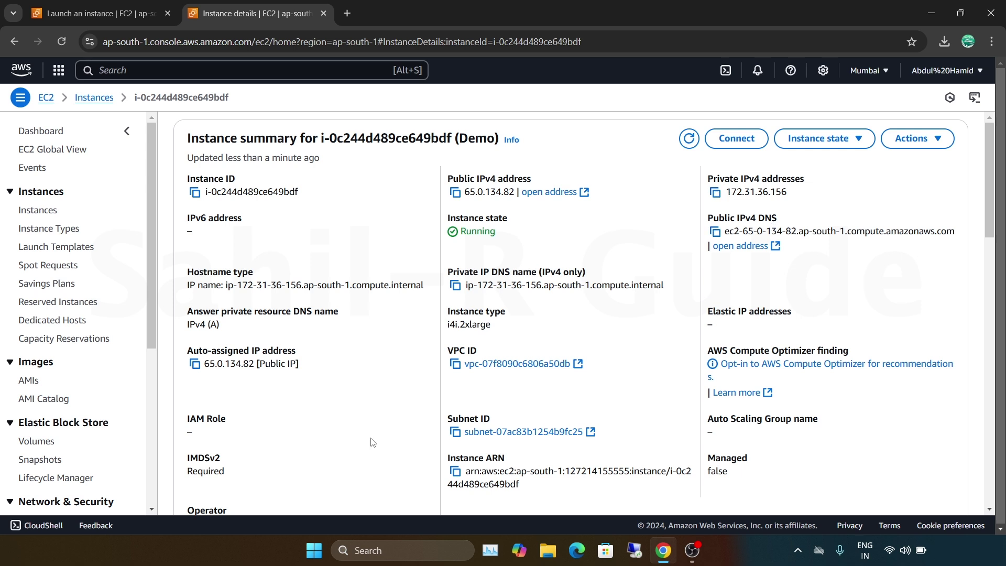
Copy the Demo instance's public IPv4 address and start a Remote Desktop Connection to it
scroll(372, 442, "down", 4)
scroll(443, 415, "down", 2)
scroll(443, 416, "down", 2)
scroll(442, 416, "up", 8)
left_click(455, 194)
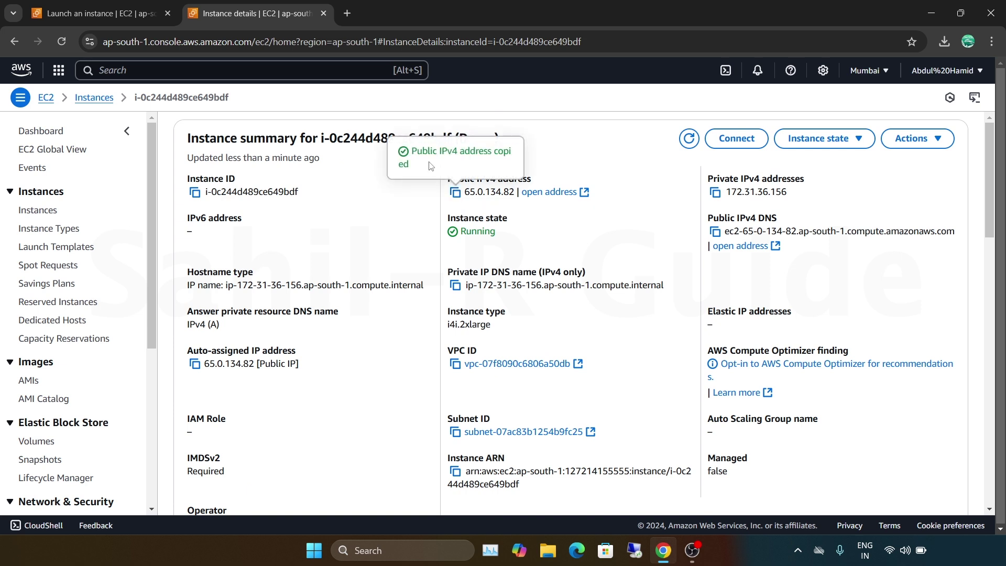
left_click(632, 557)
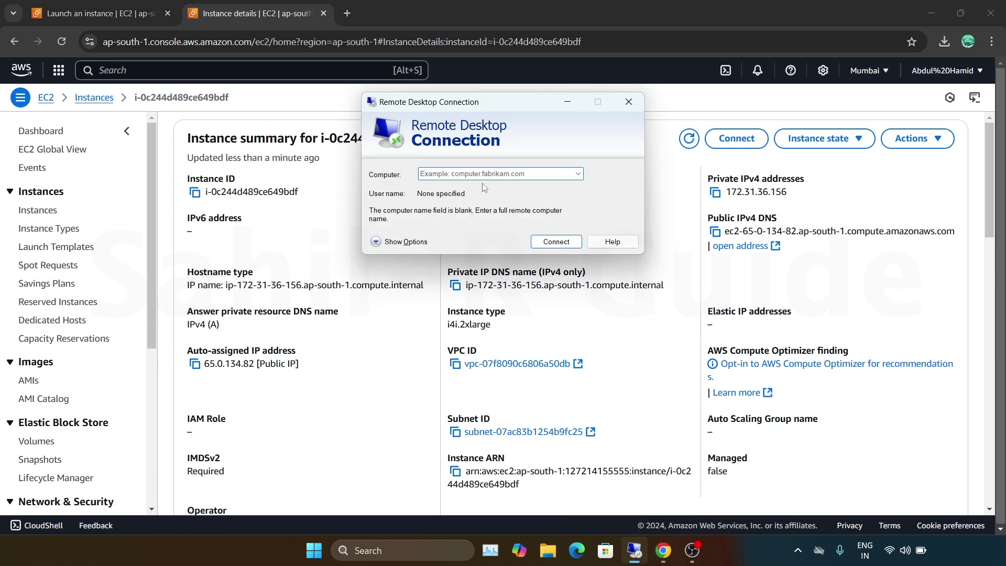
key("ctrl+v")
left_click(554, 243)
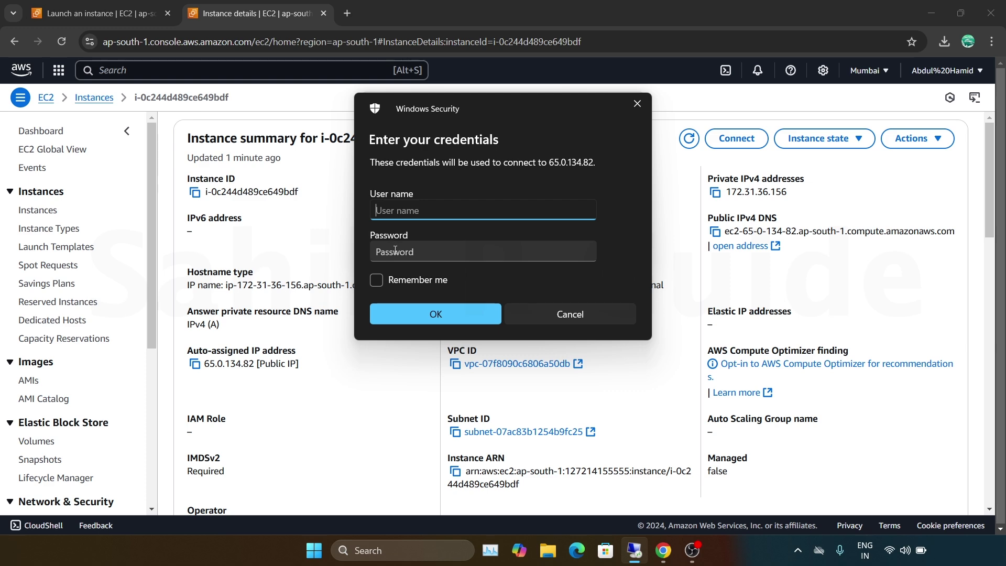
Copy the Administrator username from the instance's RDP client connection details into the Remote Desktop credentials
left_click(711, 106)
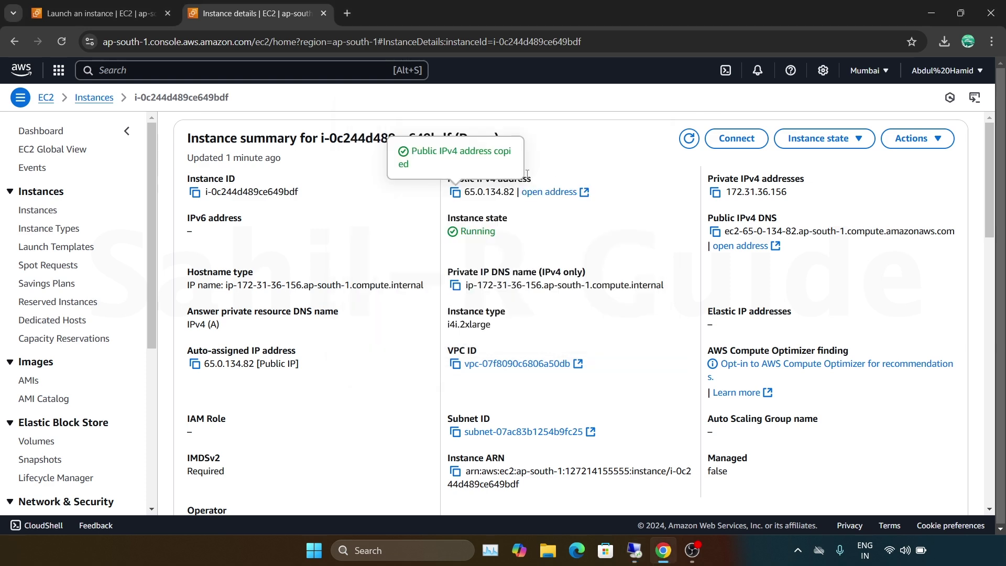
left_click(744, 141)
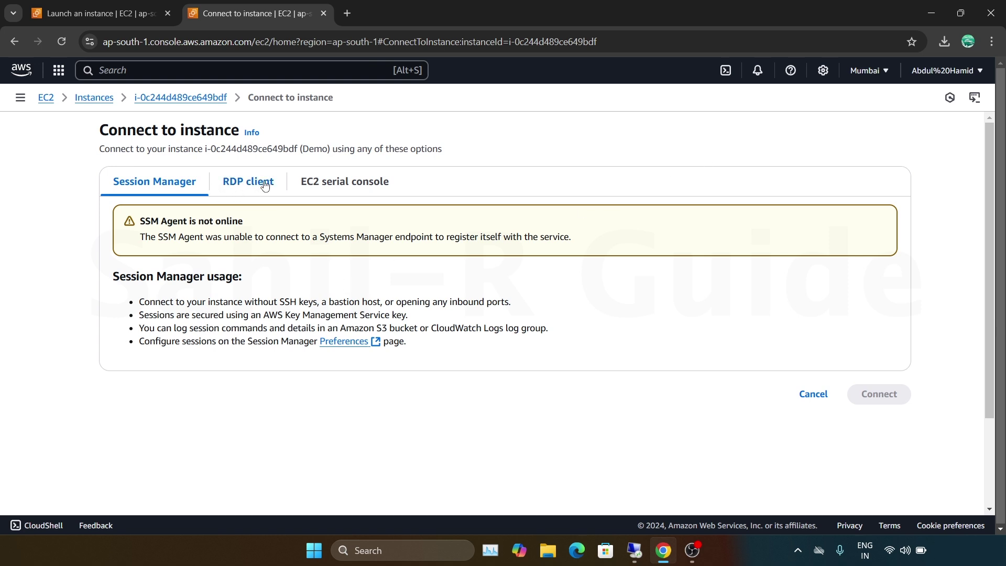
left_click(264, 186)
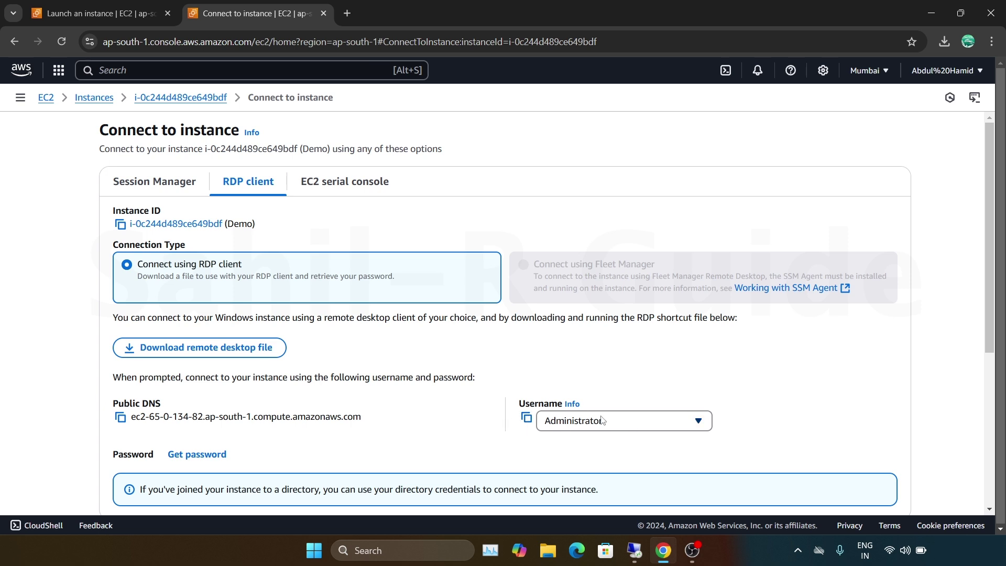
left_click(527, 419)
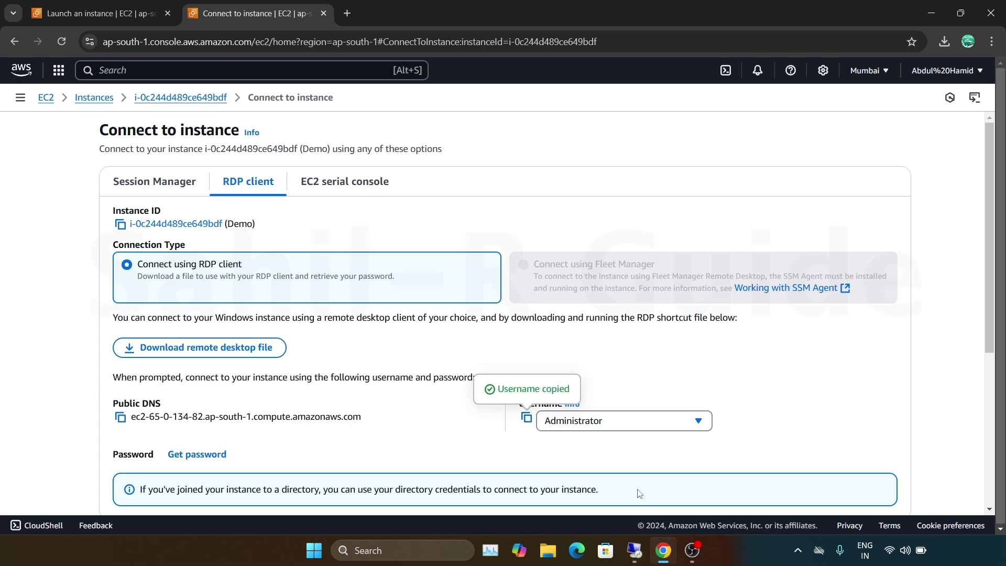
key("ctrl+v")
left_click(407, 343)
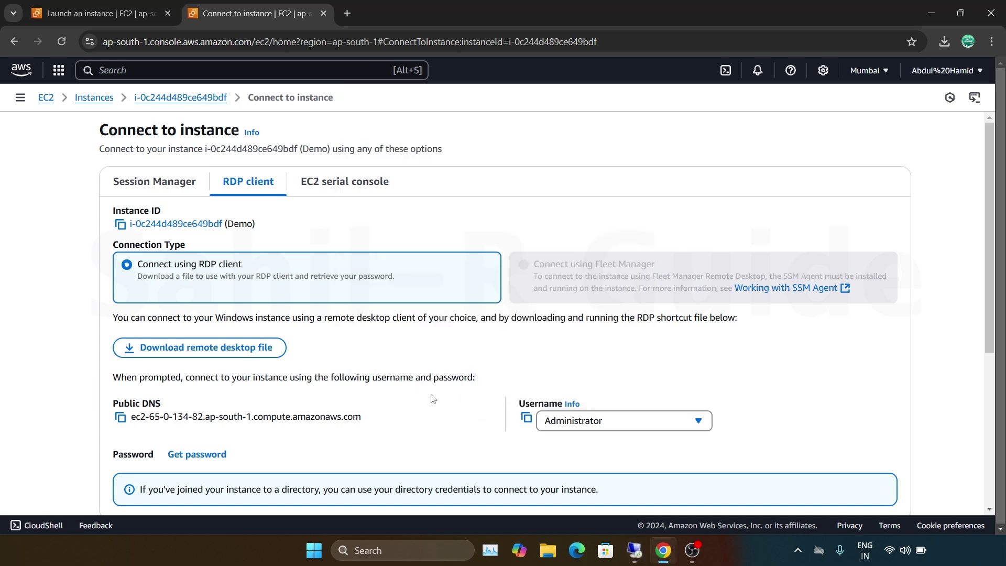
Decrypt the instance's Windows administrator password using the private key file Demo (1).pem from the Downloads folder
left_click(169, 459)
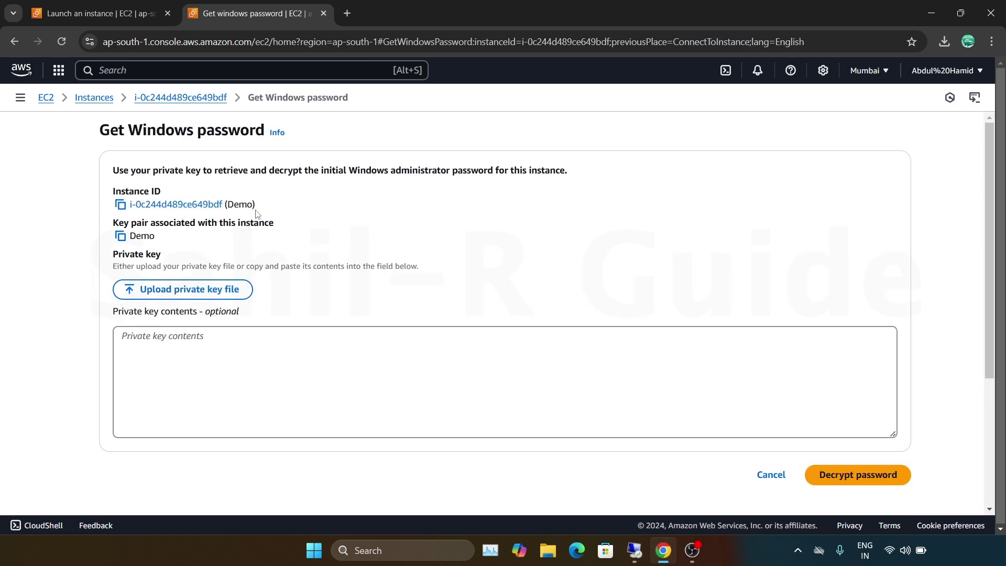
left_click(945, 40)
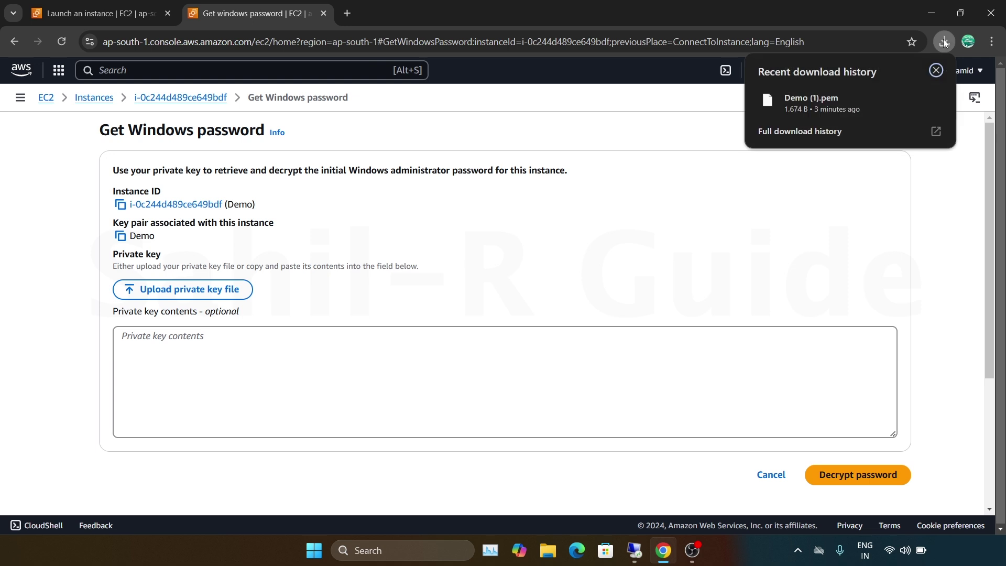
key("Escape")
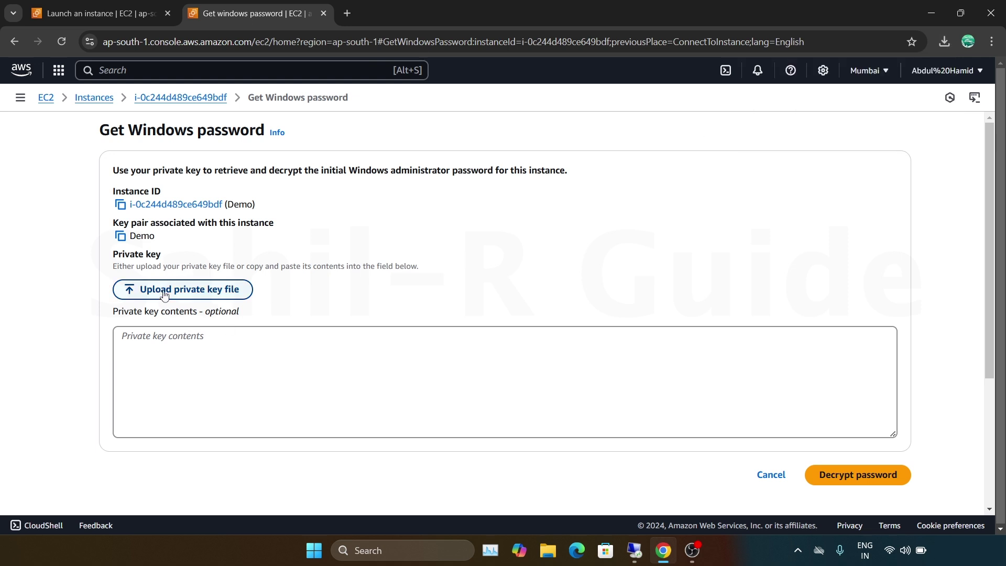
left_click(231, 288)
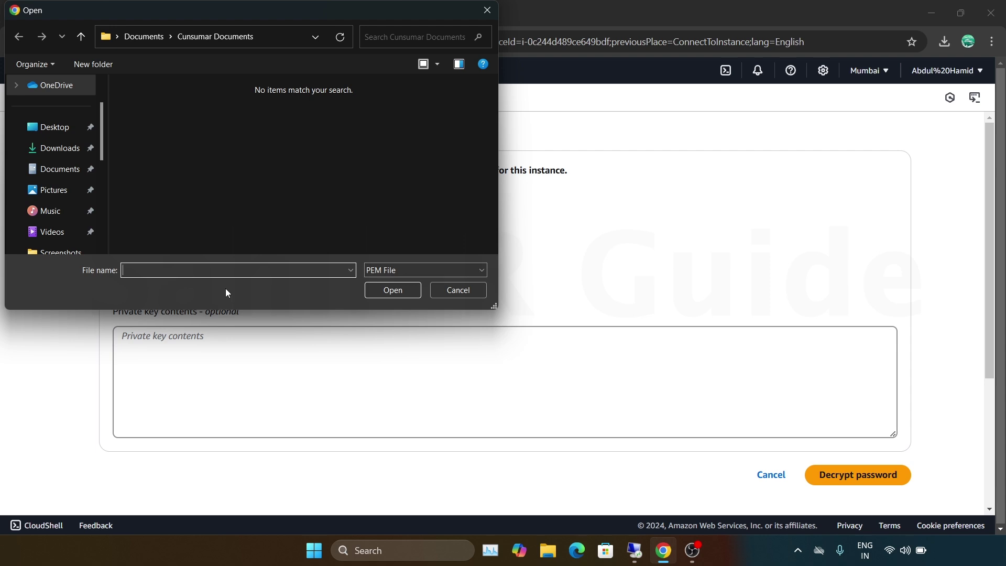
left_click(52, 148)
left_click(148, 119)
left_click(391, 288)
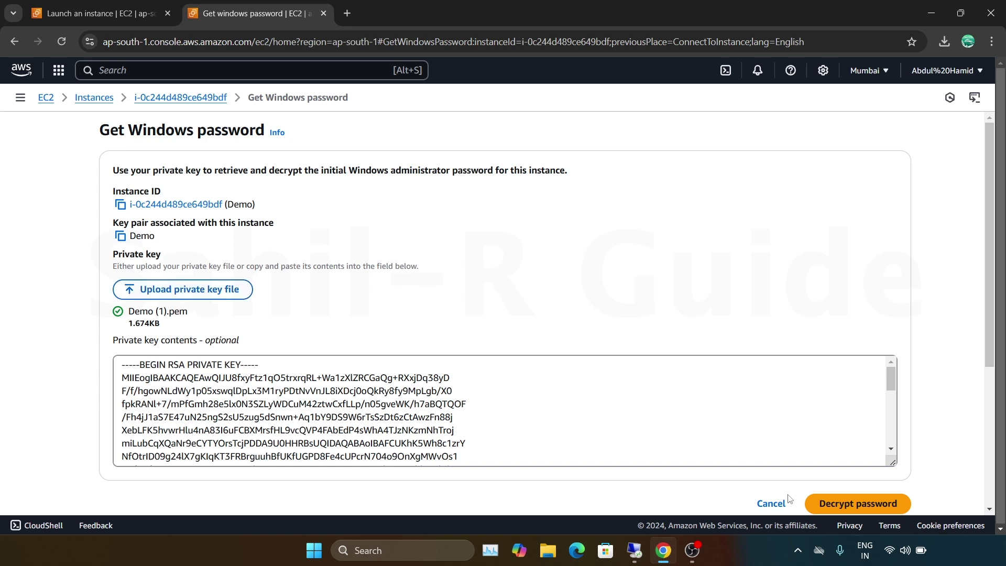
left_click(849, 505)
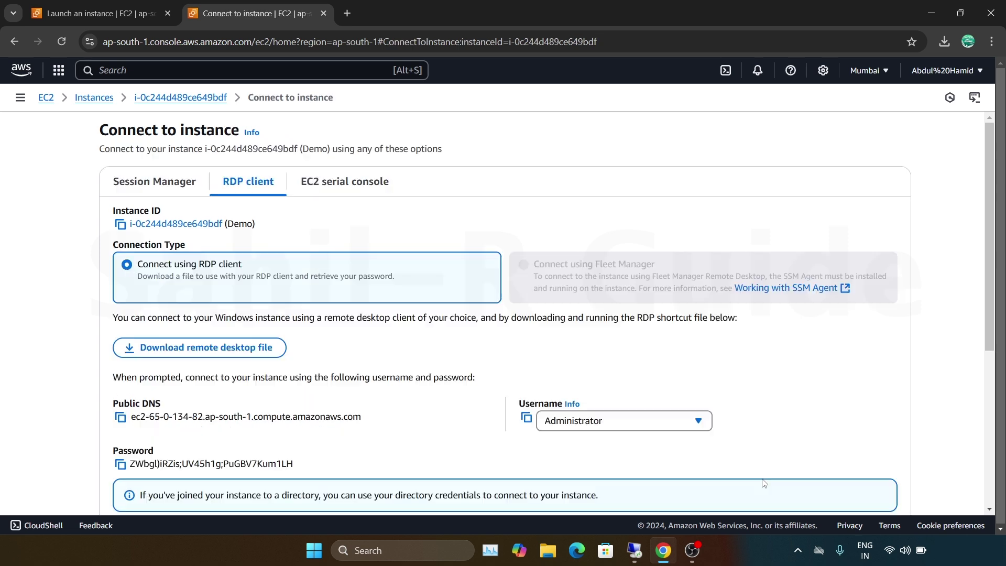
Copy the decrypted administrator password into the Remote Desktop password field and have the credentials remembered
left_click(120, 464)
left_click(634, 550)
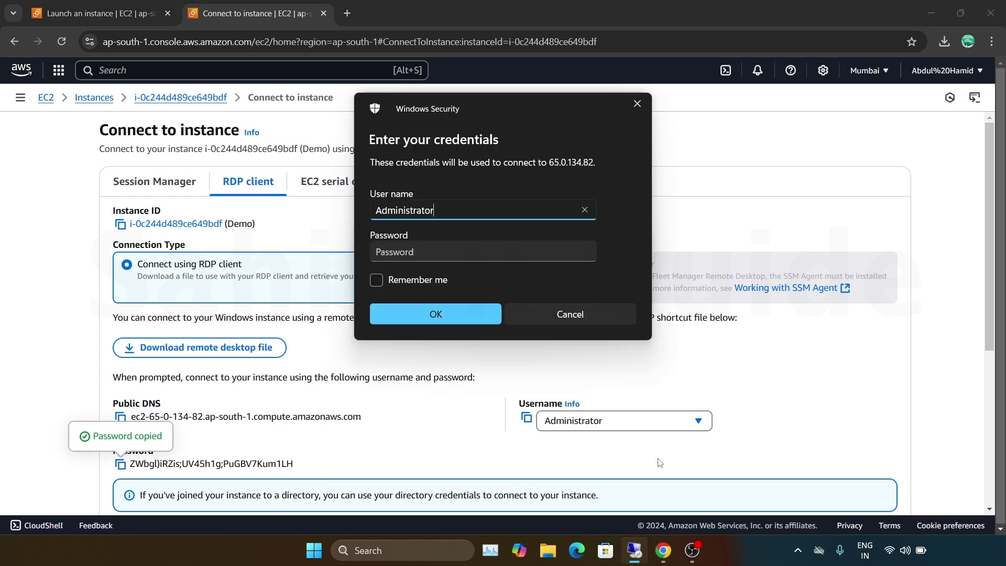
left_click(401, 246)
key("ctrl+v")
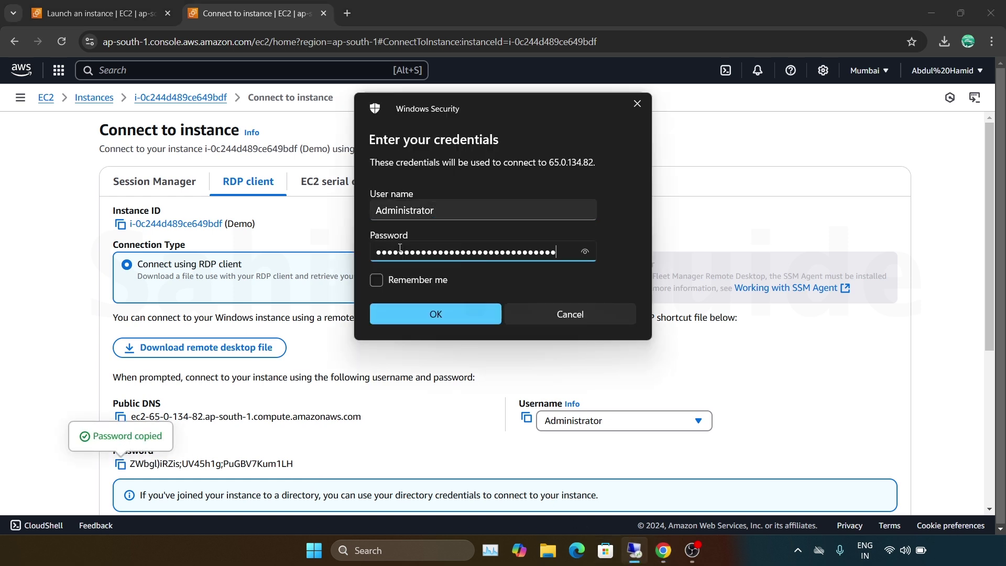
left_click(376, 280)
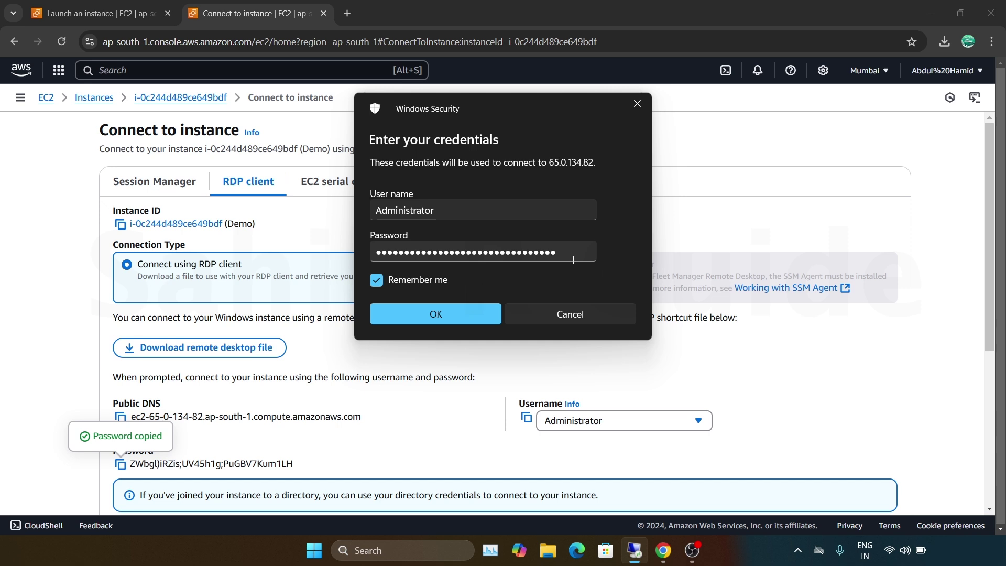
Submit the credentials and connect despite the certificate errors, without being asked again for this computer
left_click(570, 255)
left_click(449, 313)
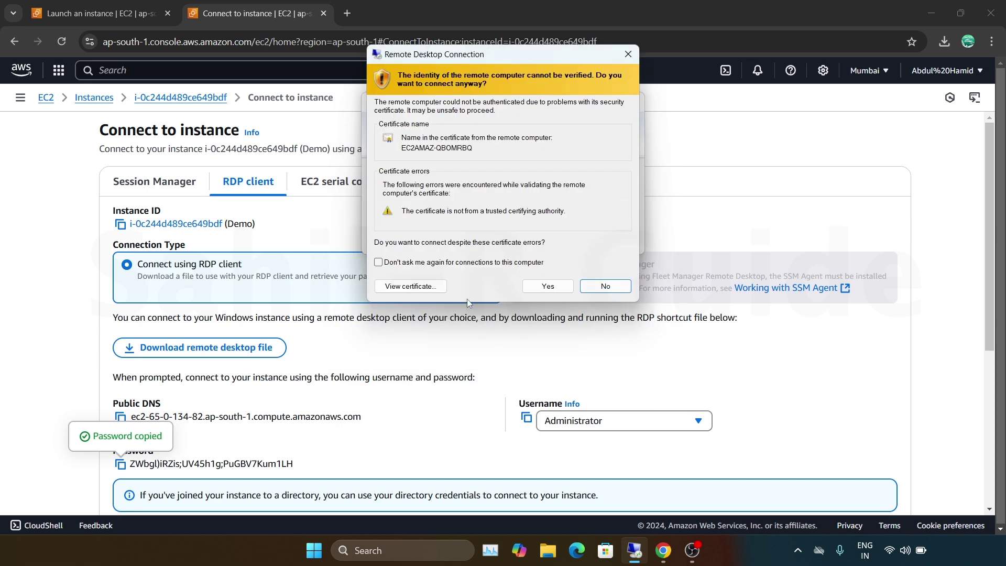
left_click(379, 263)
left_click(554, 287)
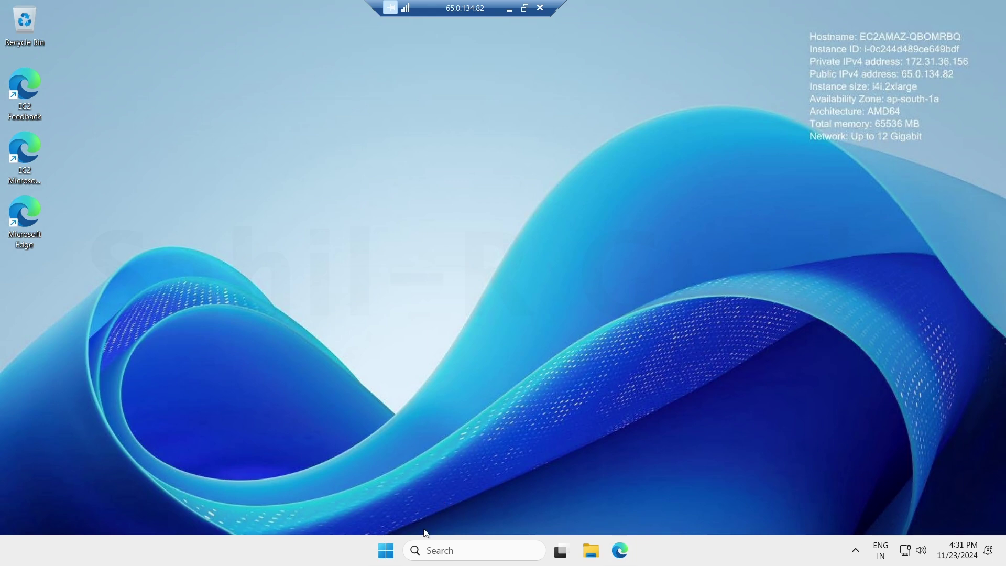
Examine the local server's operating system, processor, memory and disk properties in Server Manager, and close it
left_click(389, 552)
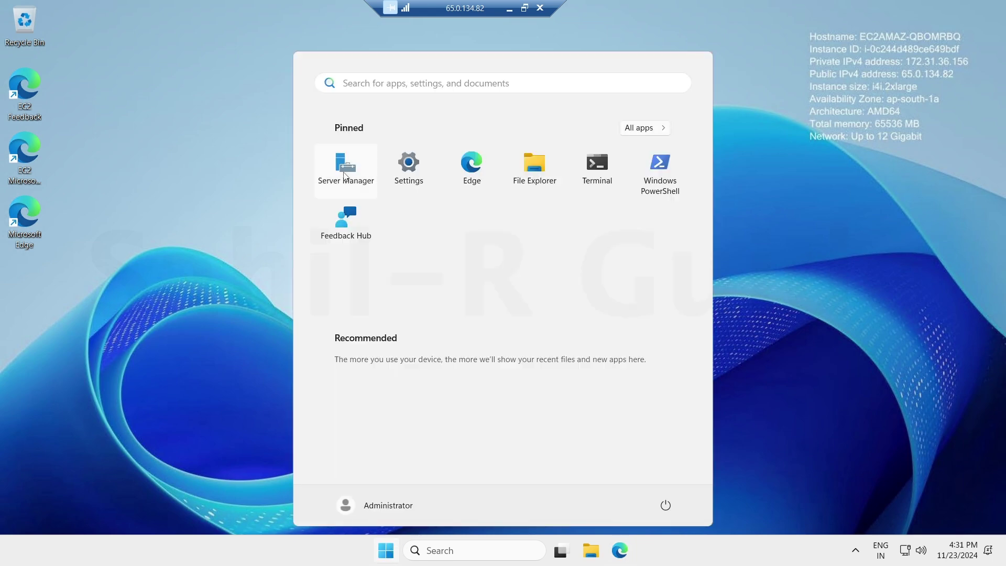
left_click(346, 167)
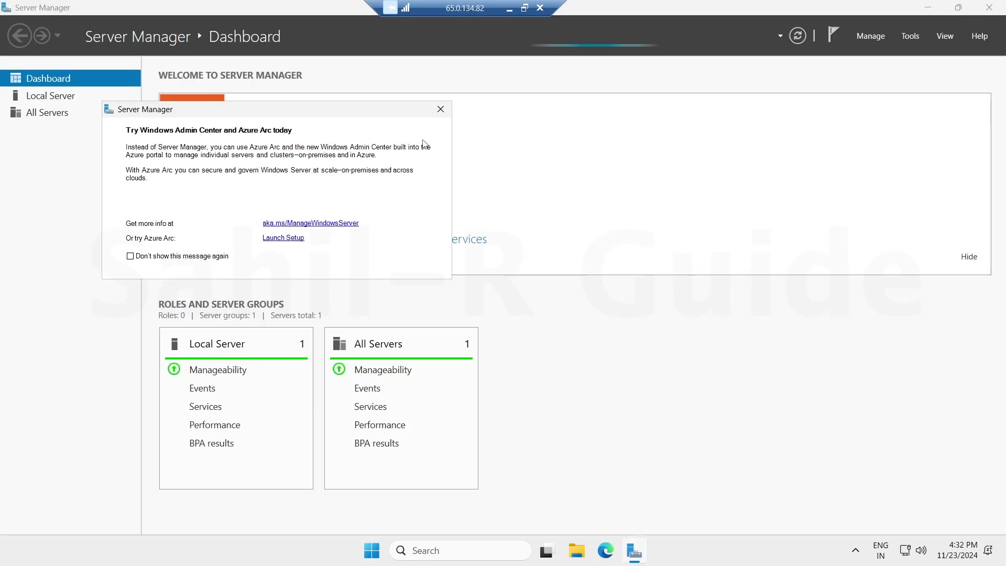
left_click(440, 109)
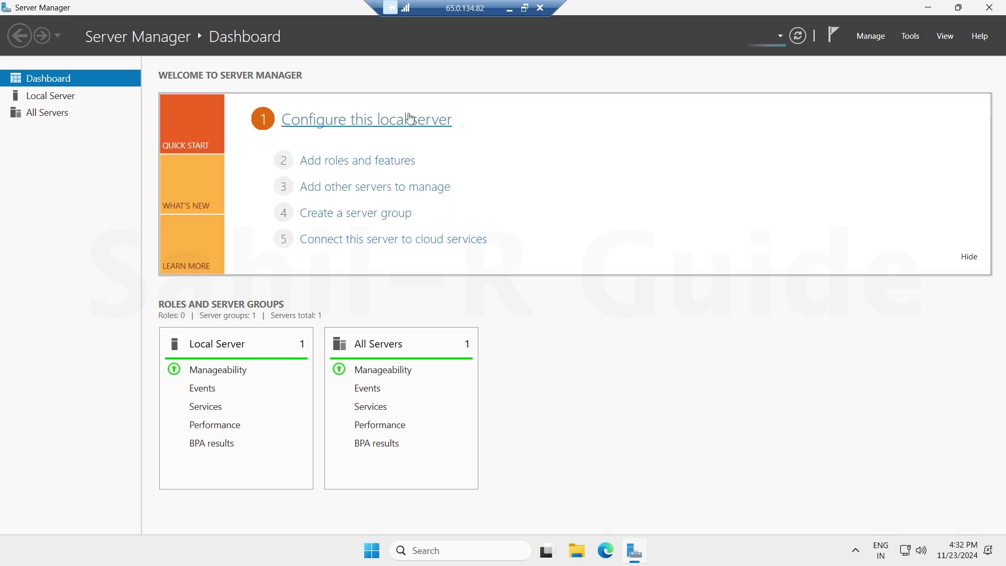
left_click(63, 99)
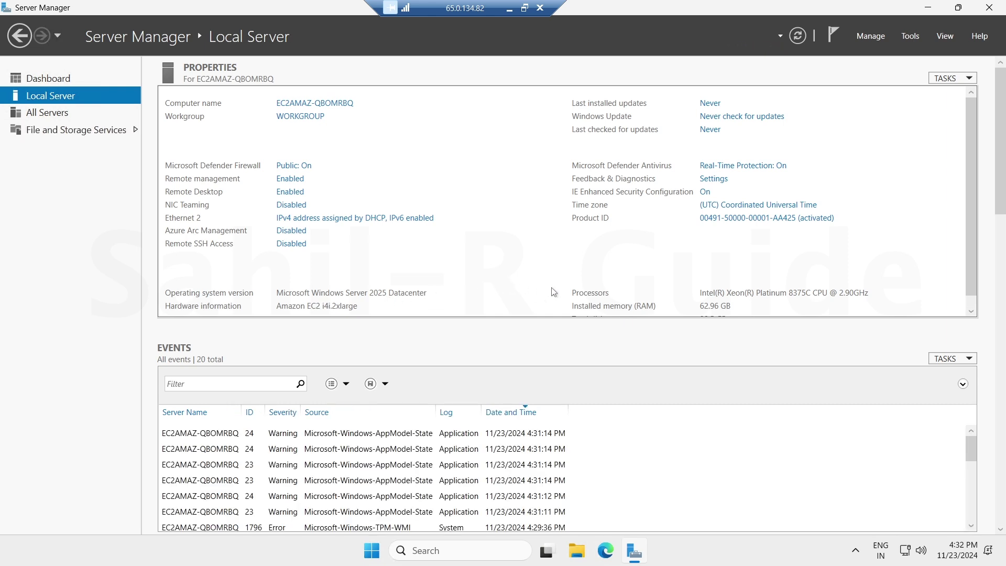
scroll(554, 292, "down", 1)
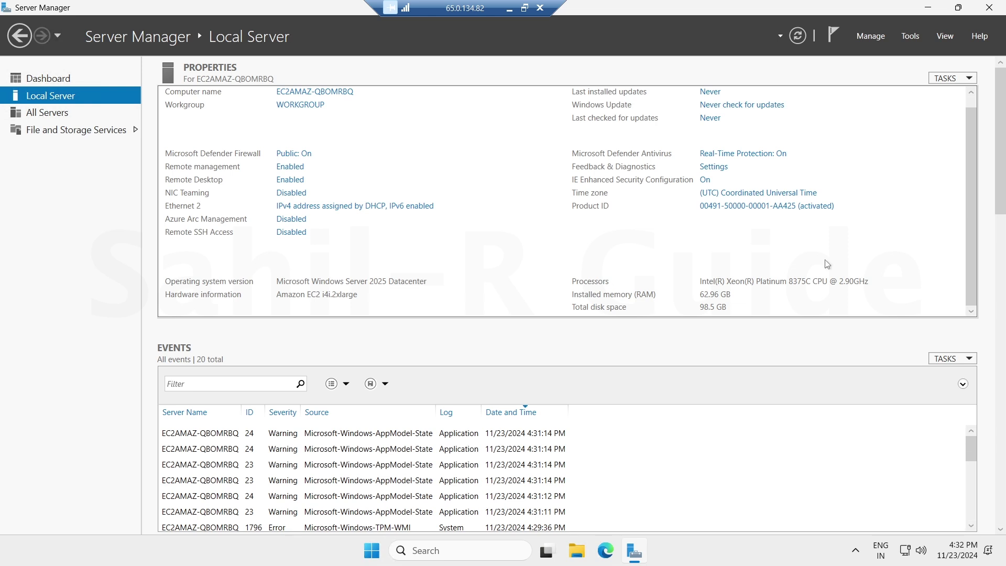
left_click(989, 8)
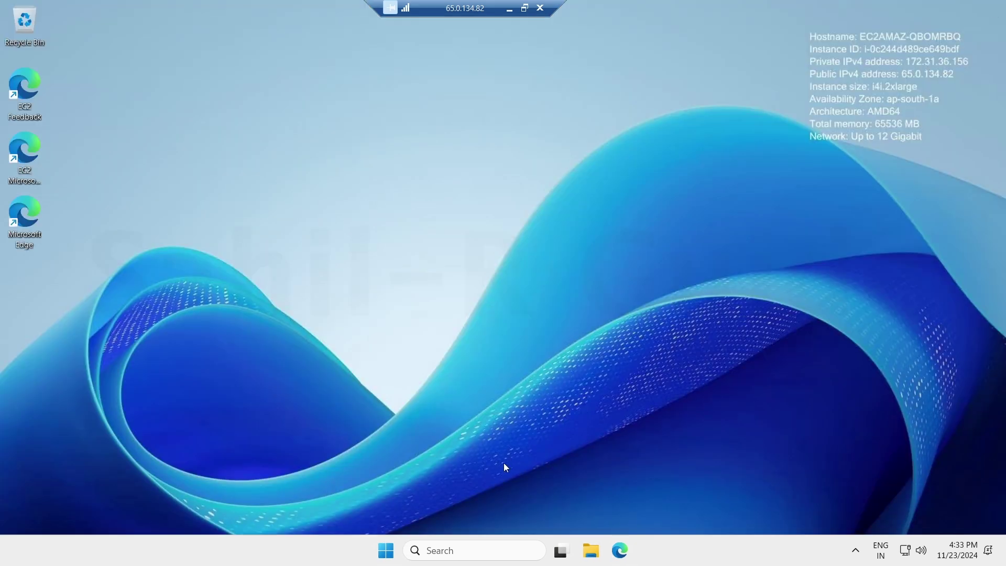
Examine the server's CPU, memory and Ethernet performance in Task Manager, and close it
left_click(434, 548)
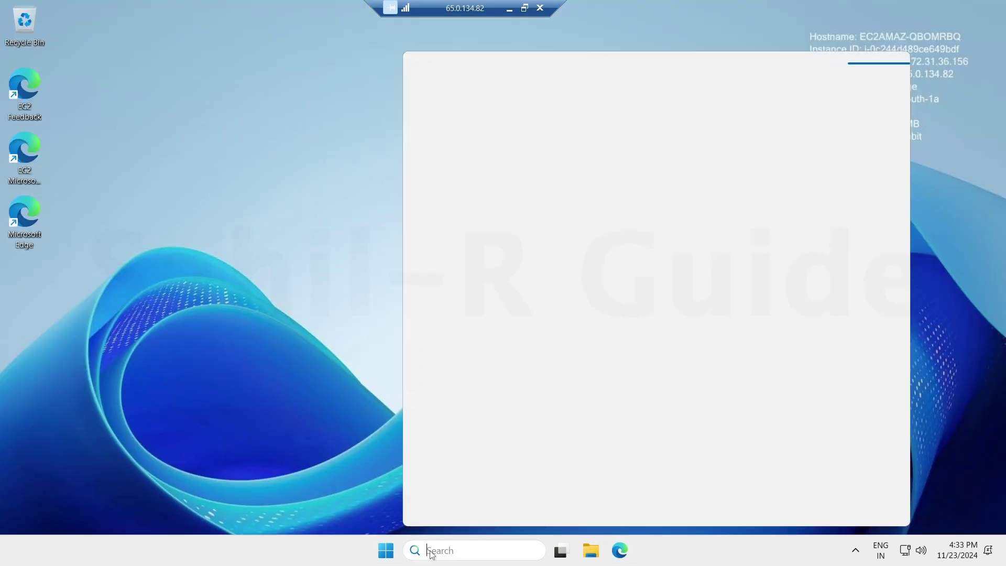
type("task")
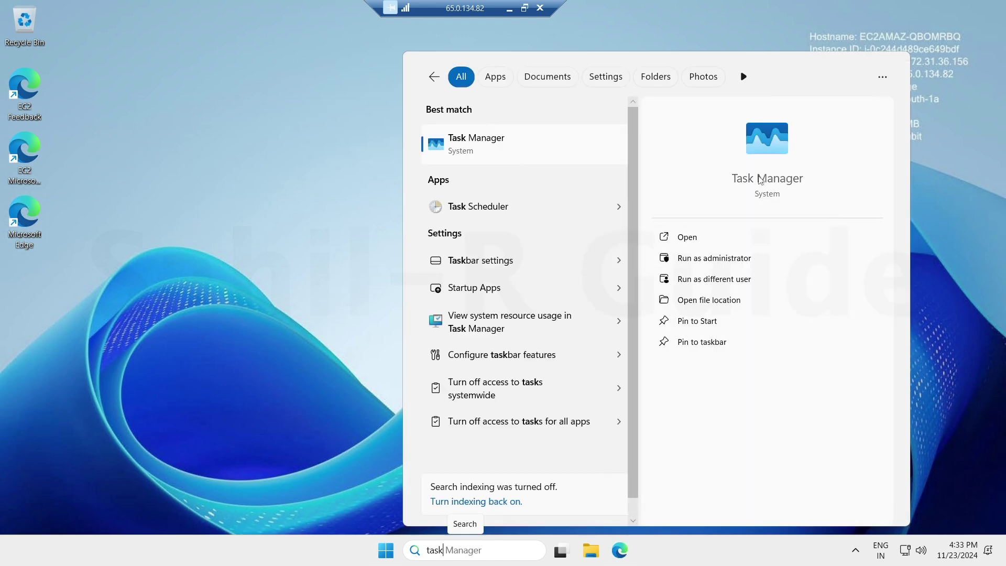
left_click(749, 181)
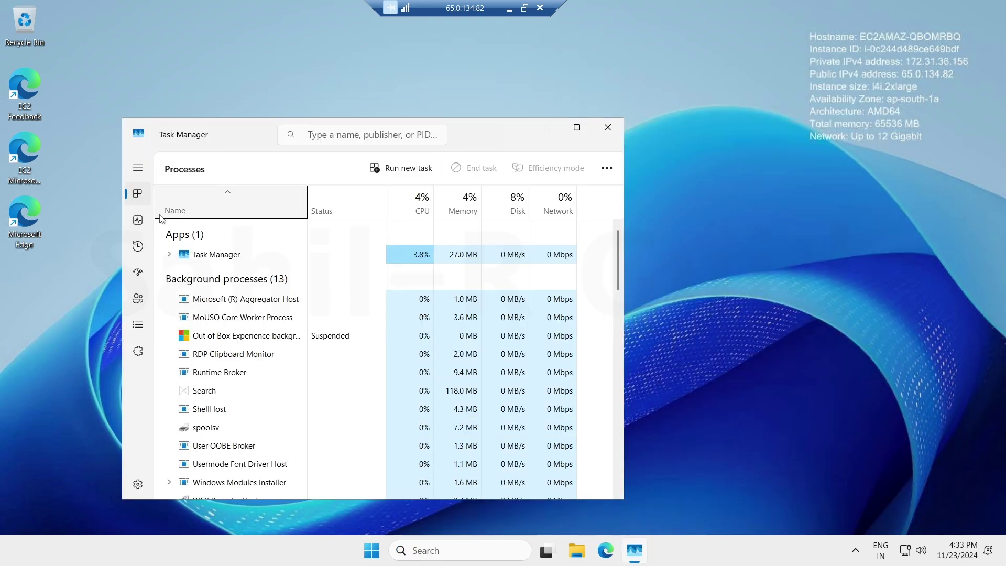
left_click(136, 224)
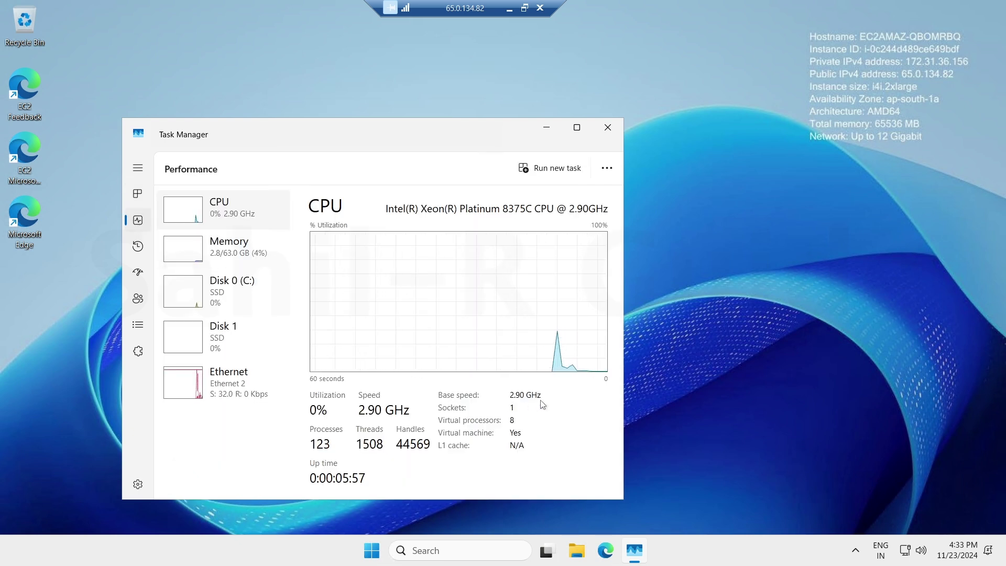
left_click(233, 250)
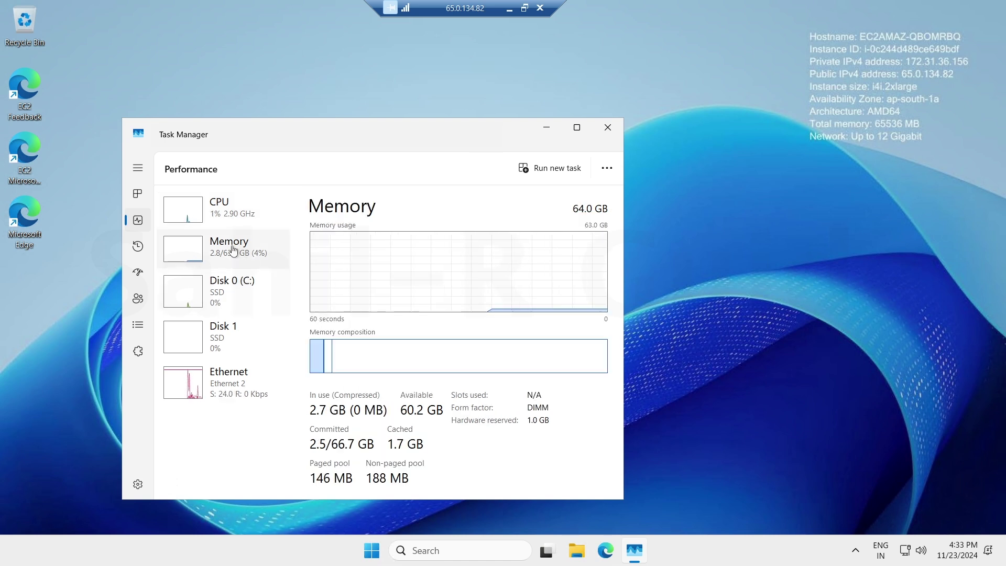
left_click(265, 391)
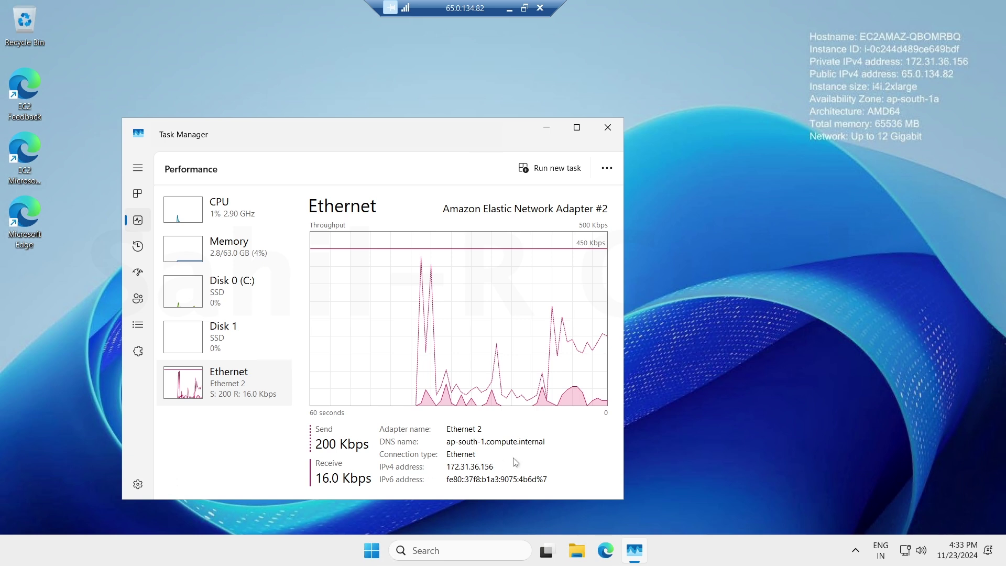
left_click(608, 128)
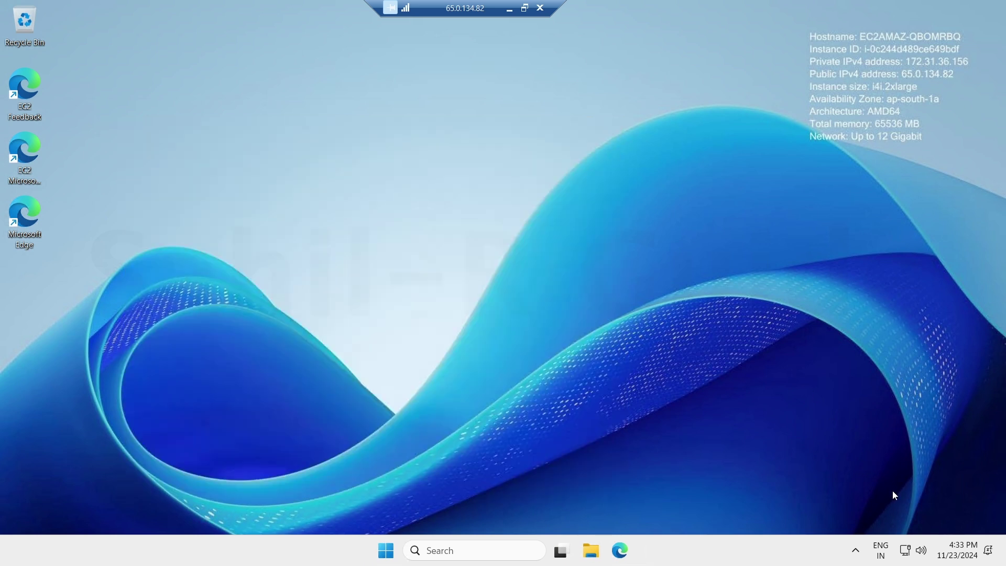
Examine the Ethernet connection's link speed, IP and adapter details in the Windows network settings, and close them
left_click(910, 551)
left_click(979, 511)
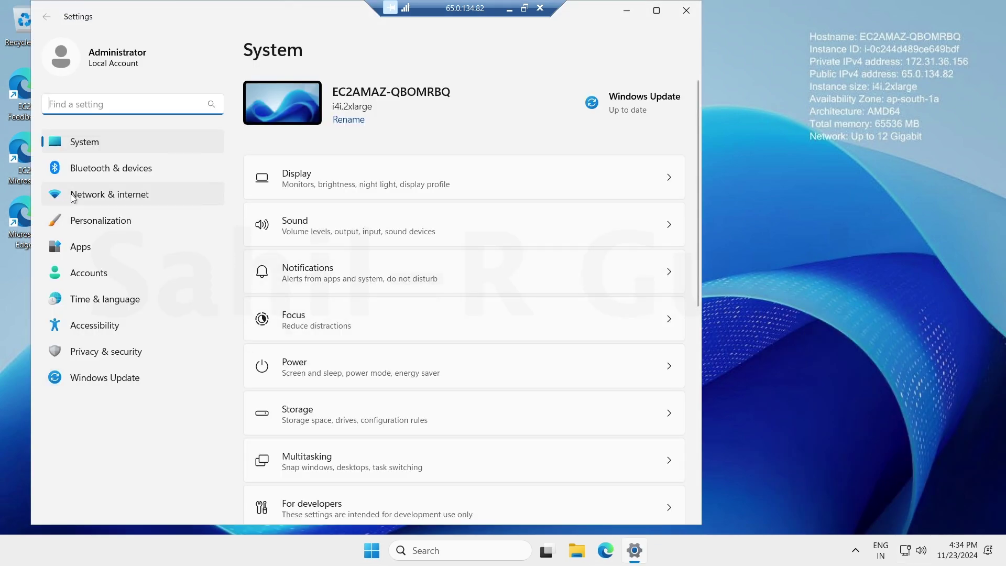
left_click(146, 196)
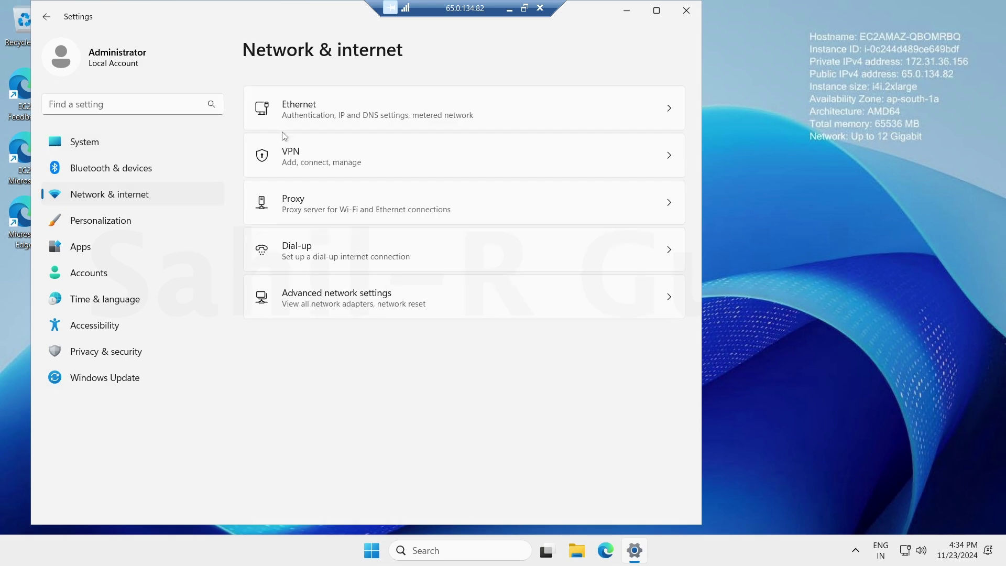
left_click(414, 107)
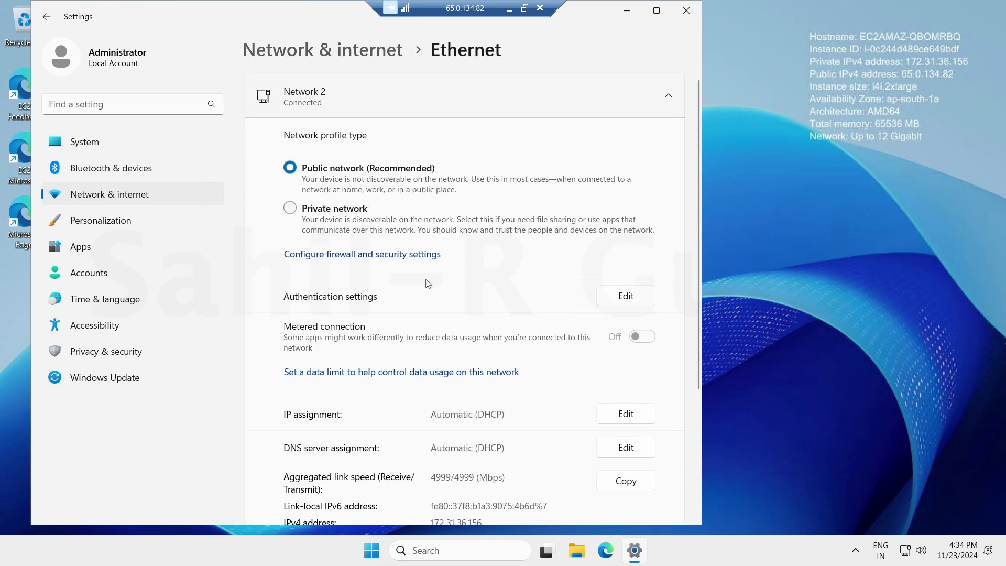
scroll(402, 414, "down", 2)
scroll(402, 415, "down", 3)
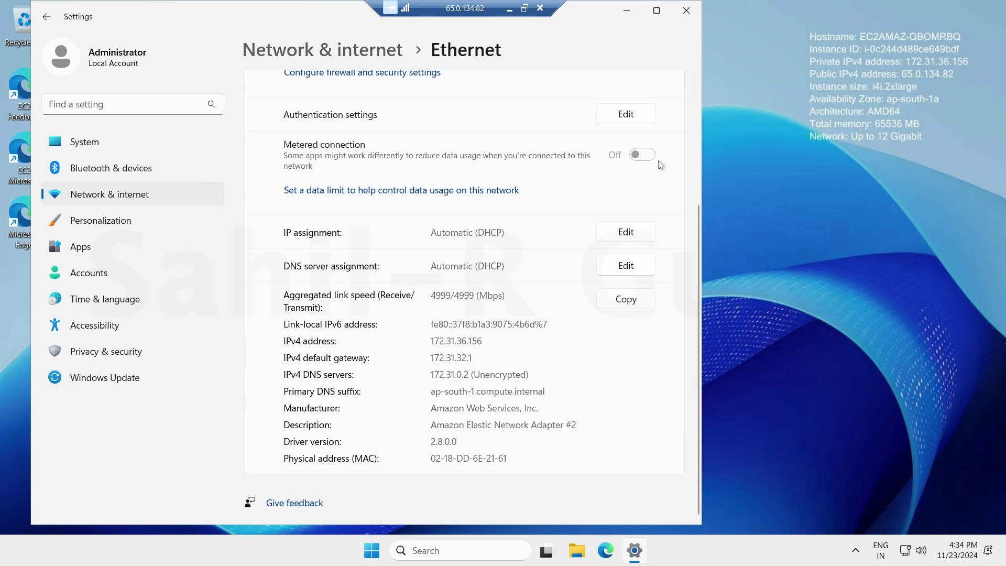
left_click(688, 15)
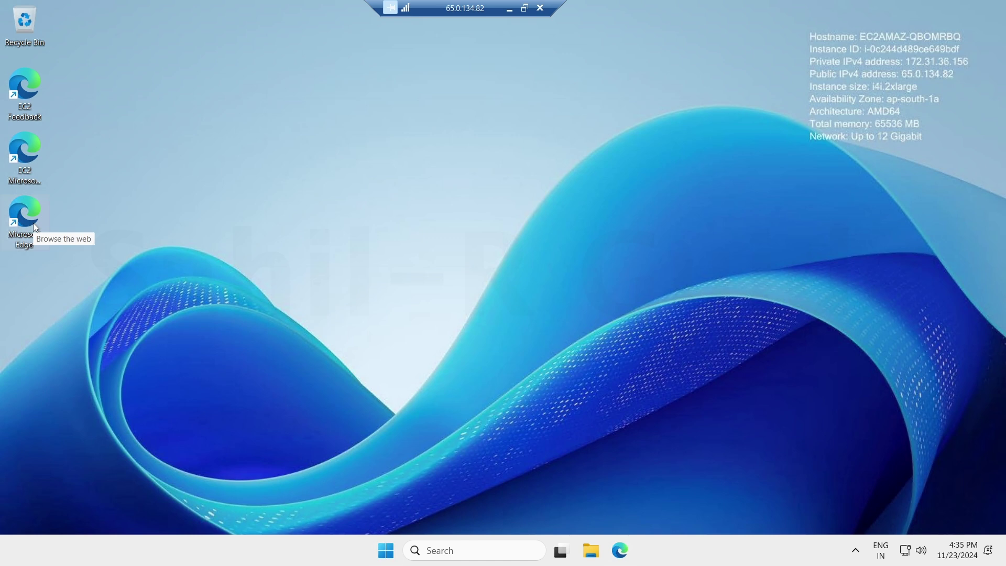
Switch to Microsoft Edge, finish its first-run setup without signing in or importing data, and close the welcome page
double_click(23, 213)
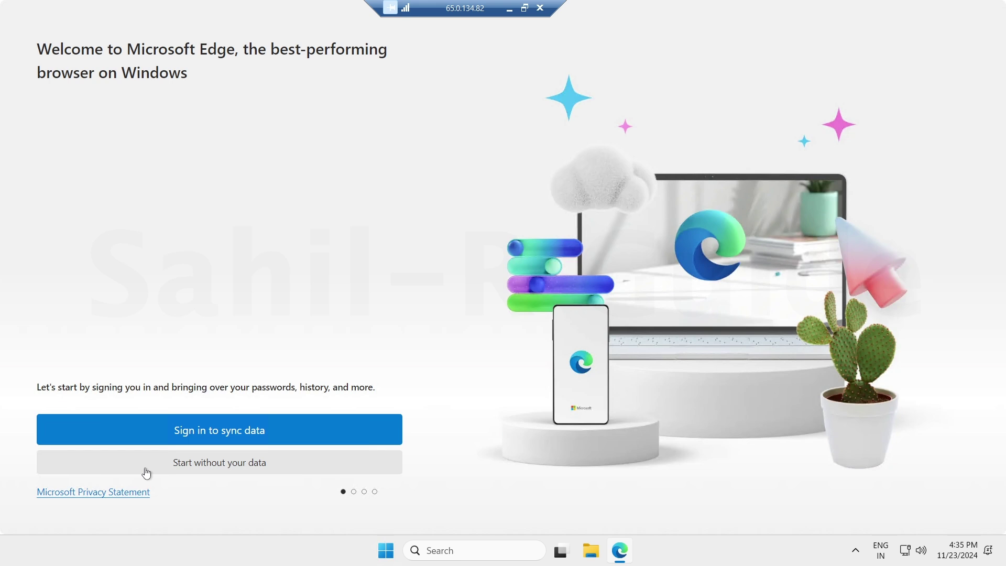
left_click(258, 465)
left_click(141, 463)
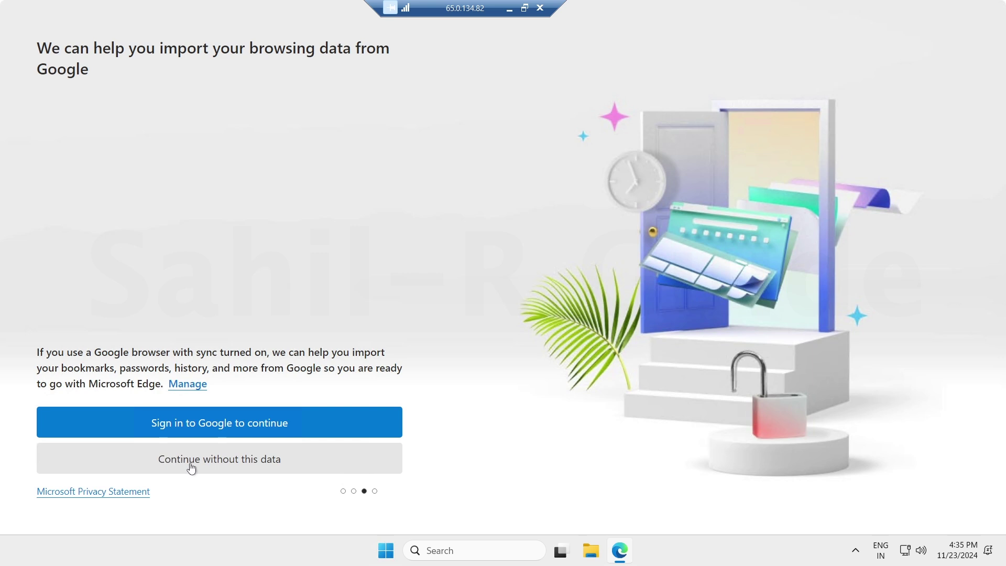
left_click(254, 465)
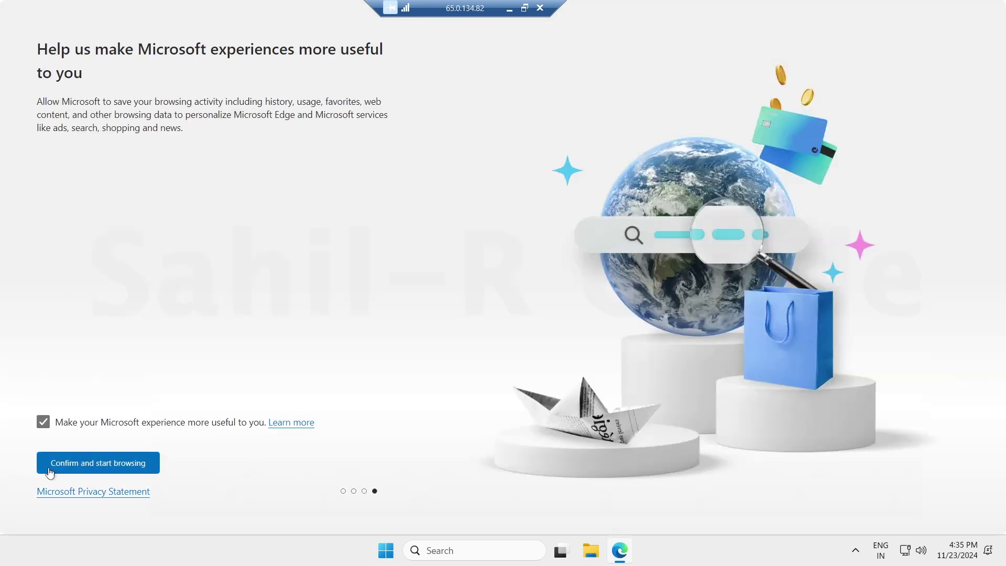
left_click(131, 462)
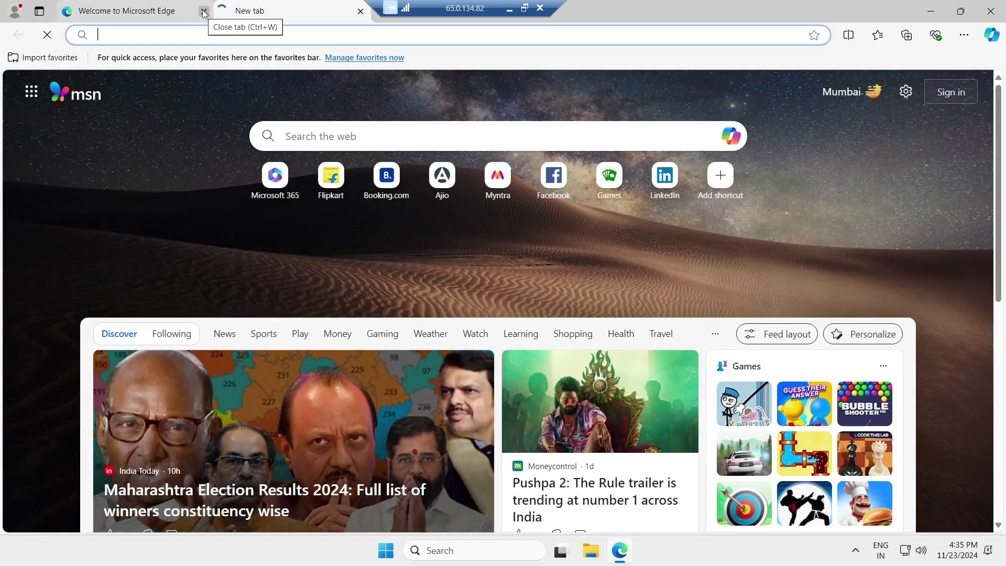
left_click(204, 11)
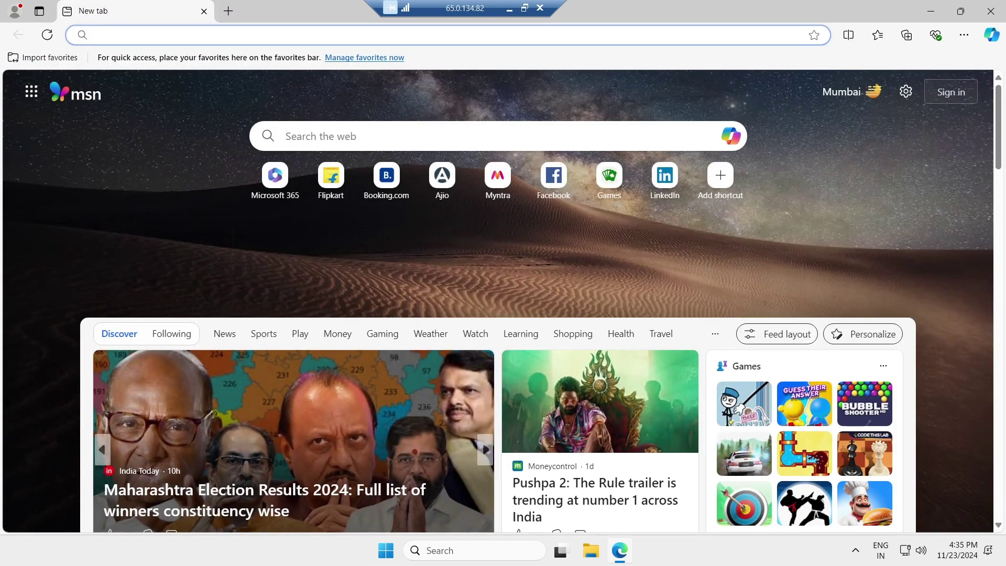
Search the web for "net speed test google fiber" and open the Google Fiber Internet Speed Test page
type("net sp")
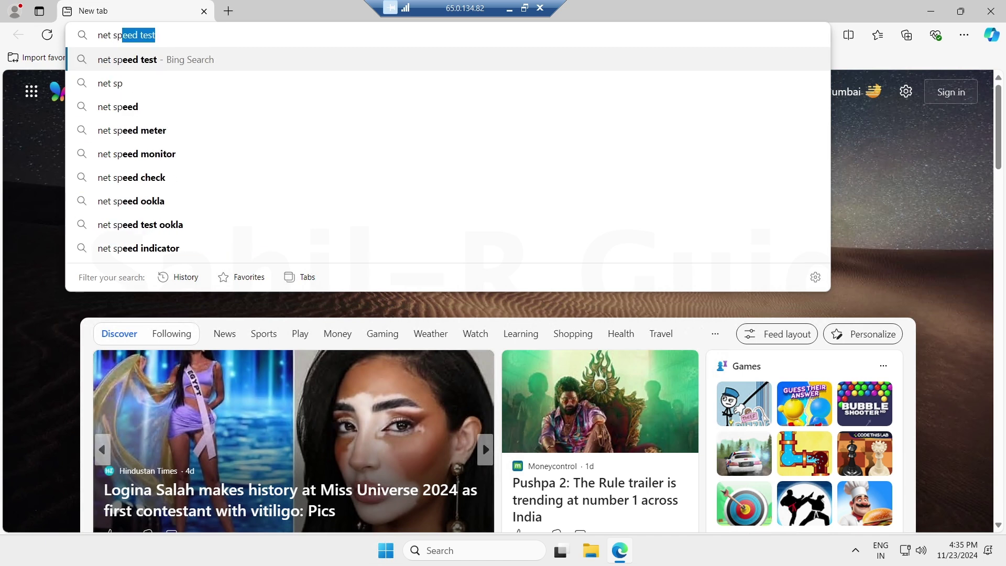
type("eed test")
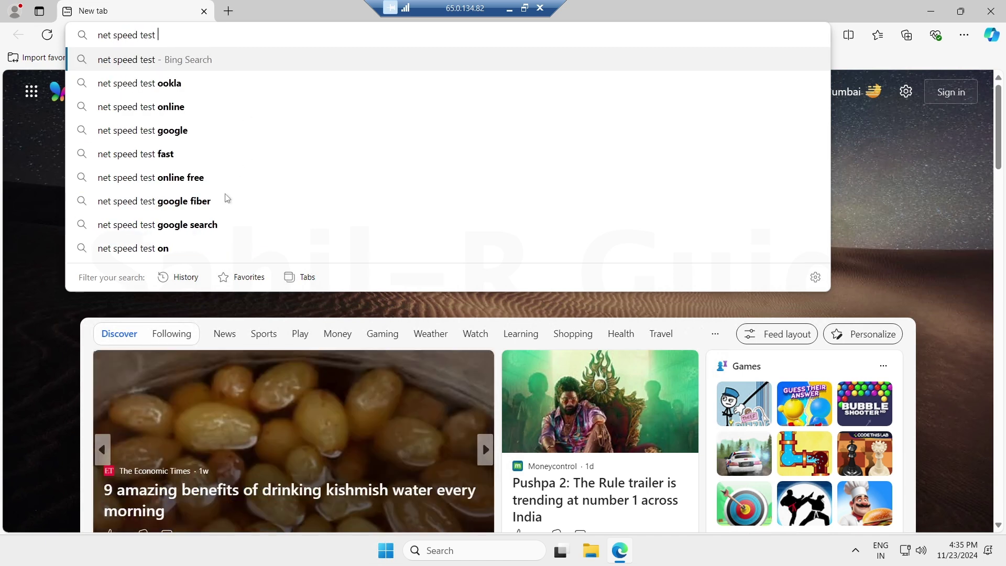
left_click(194, 202)
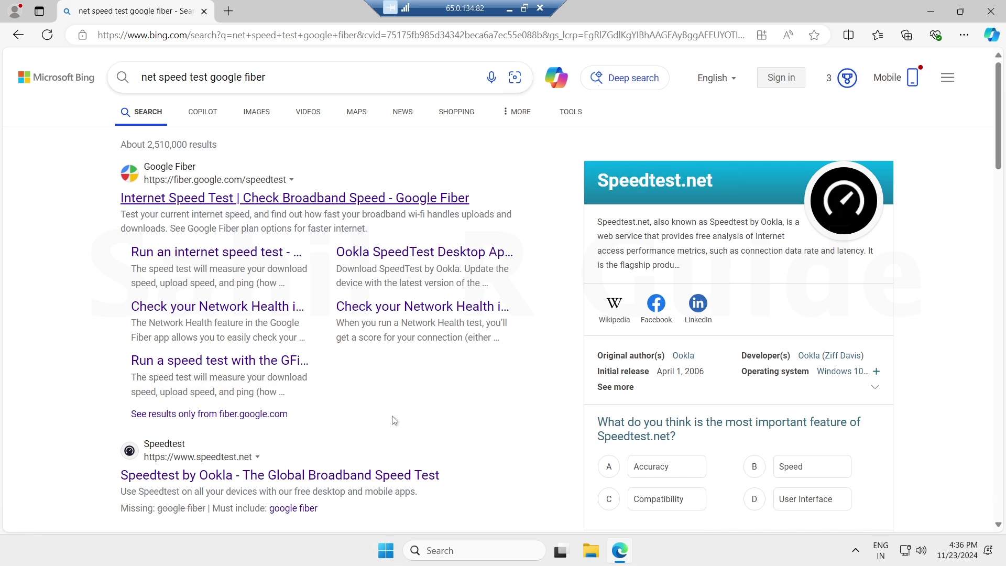
left_click(299, 198)
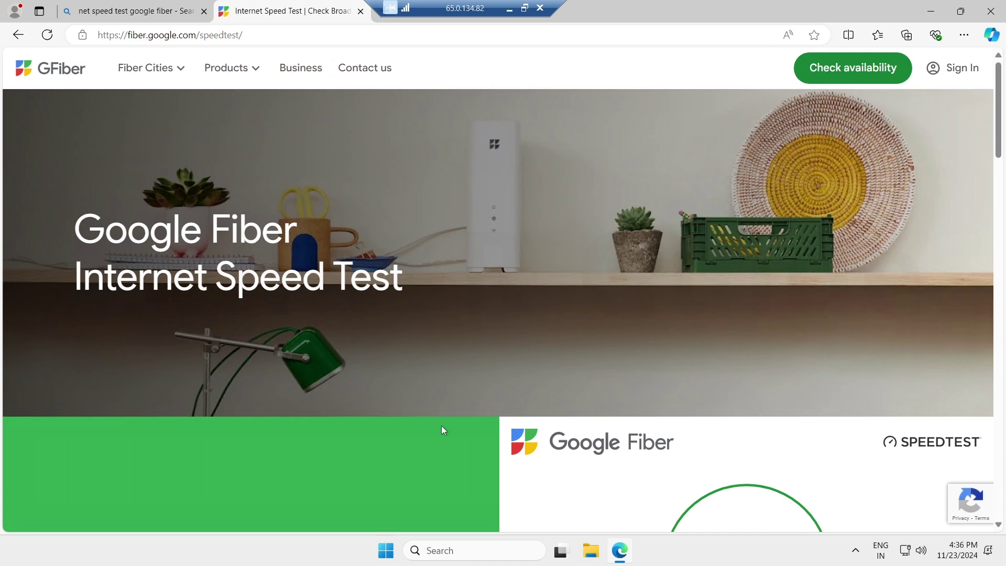
Choose Tata Play Fiber in Mumbai as the host for the internet speed test
scroll(441, 426, "down", 7)
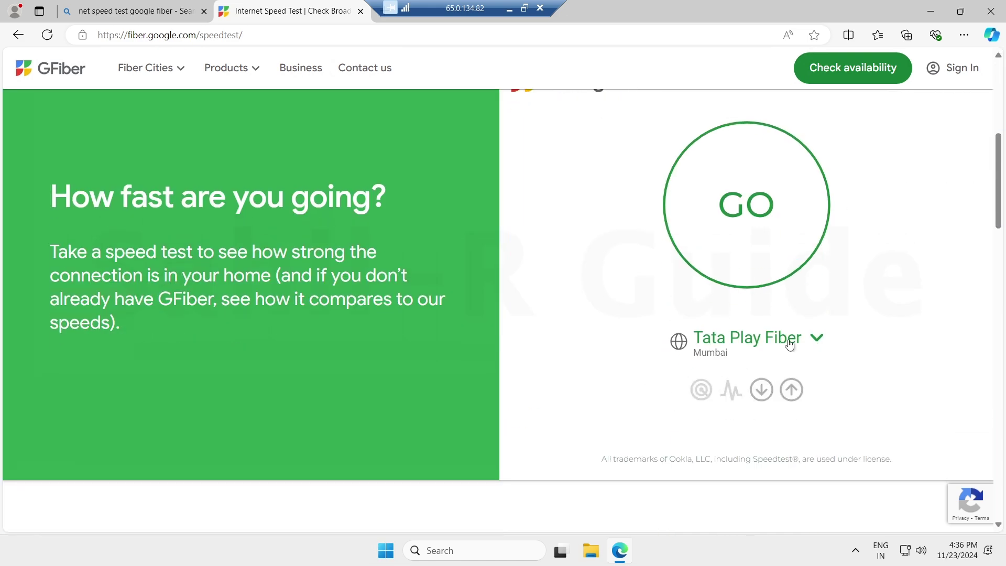
left_click(813, 341)
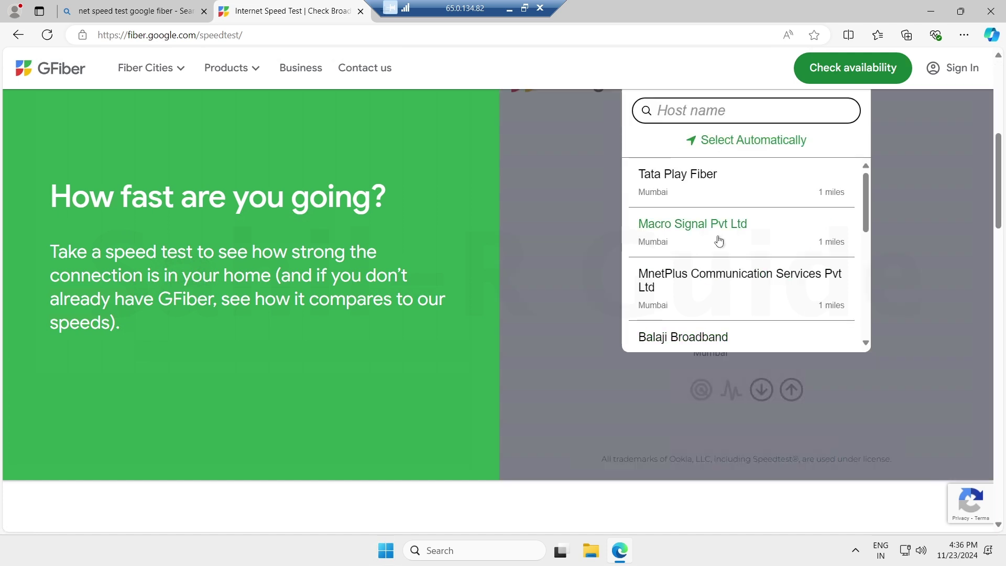
scroll(719, 241, "down", 3)
scroll(717, 240, "up", 3)
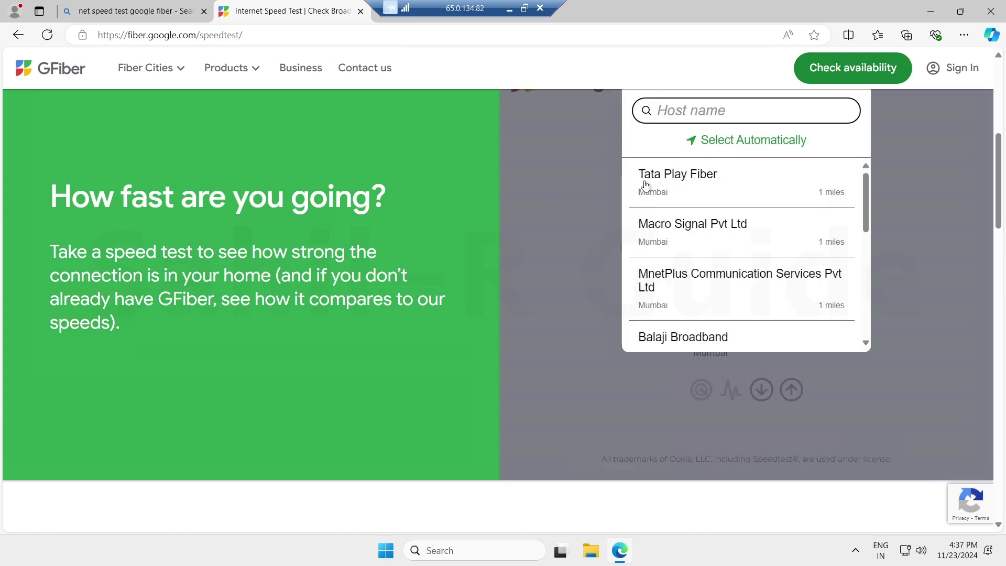
left_click(697, 178)
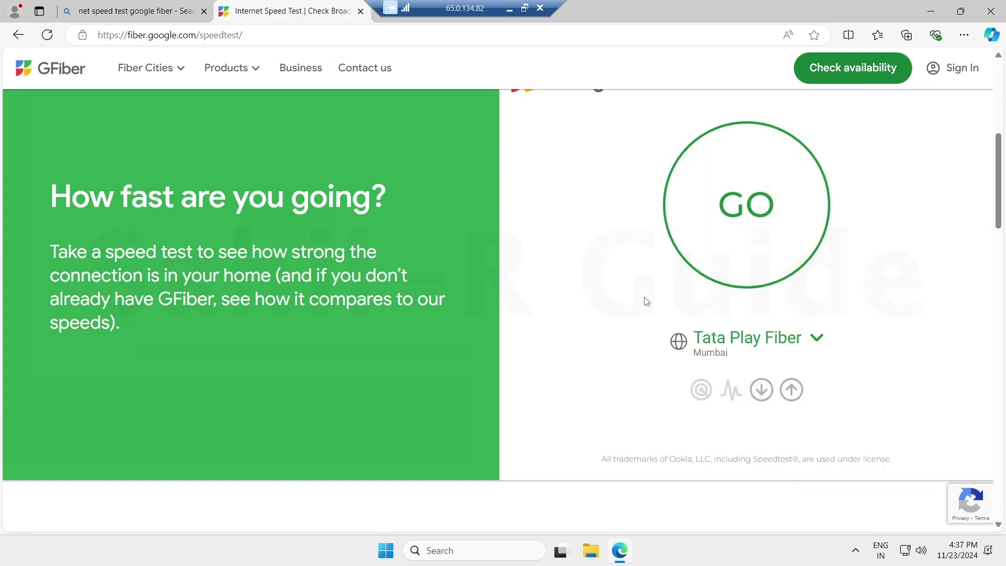